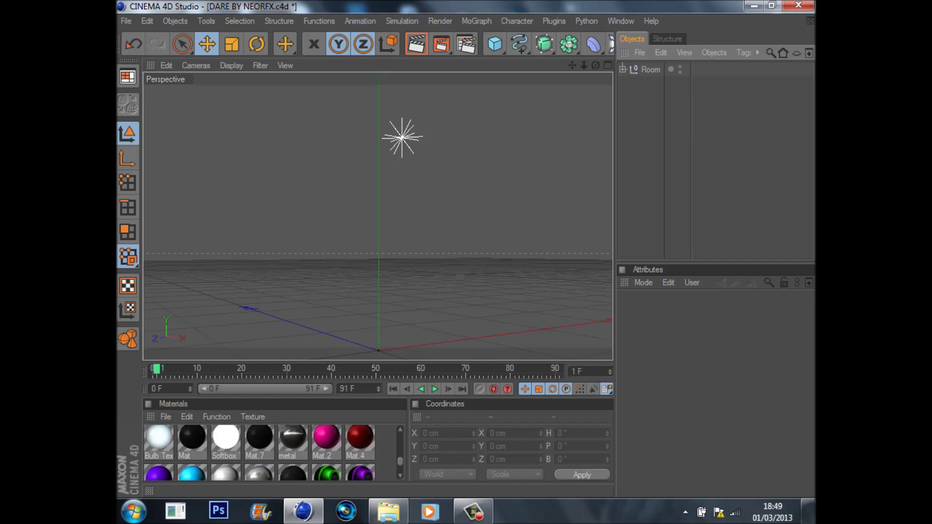
pyautogui.click(554, 21)
pyautogui.click(554, 21)
pyautogui.click(125, 21)
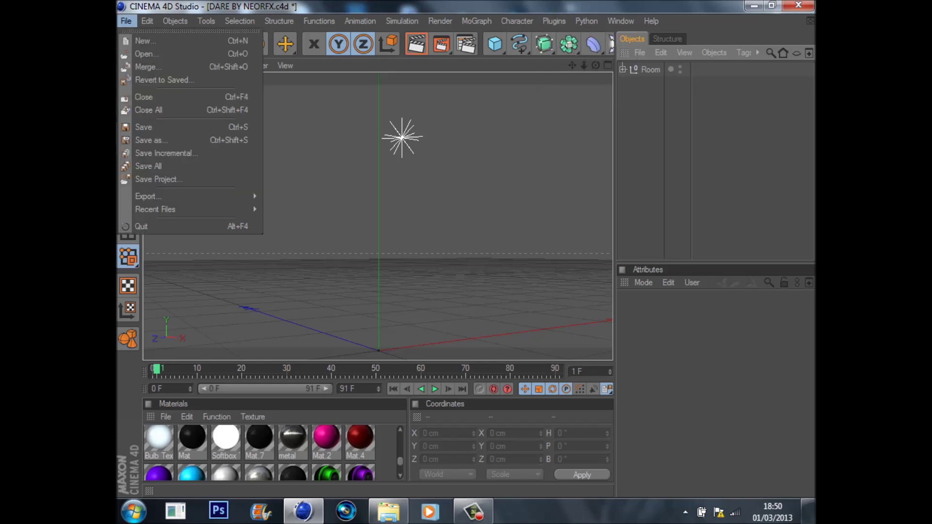
pyautogui.click(476, 21)
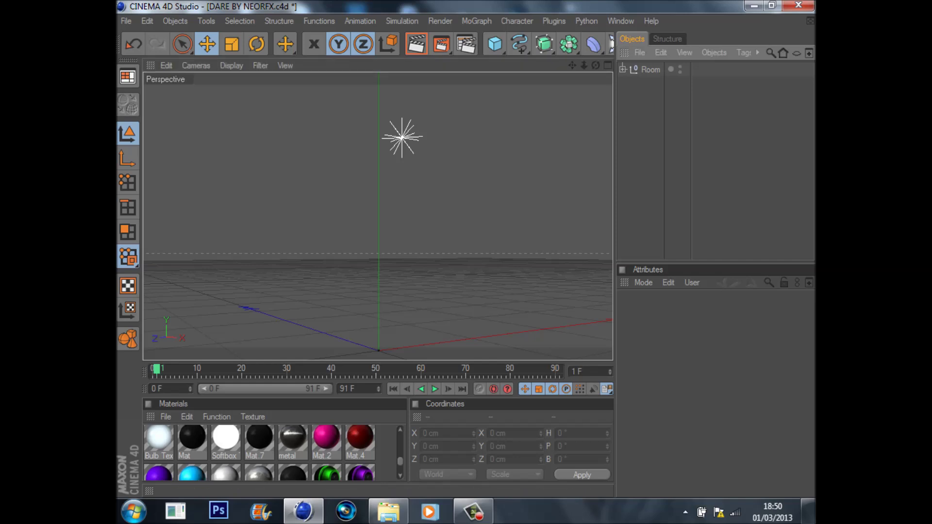
# Open PsyQo.ai from the Clan Logo Pack AI folder, importing it at scale 1 in Millimeters with connected splines
pyautogui.click(126, 21)
pyautogui.click(146, 67)
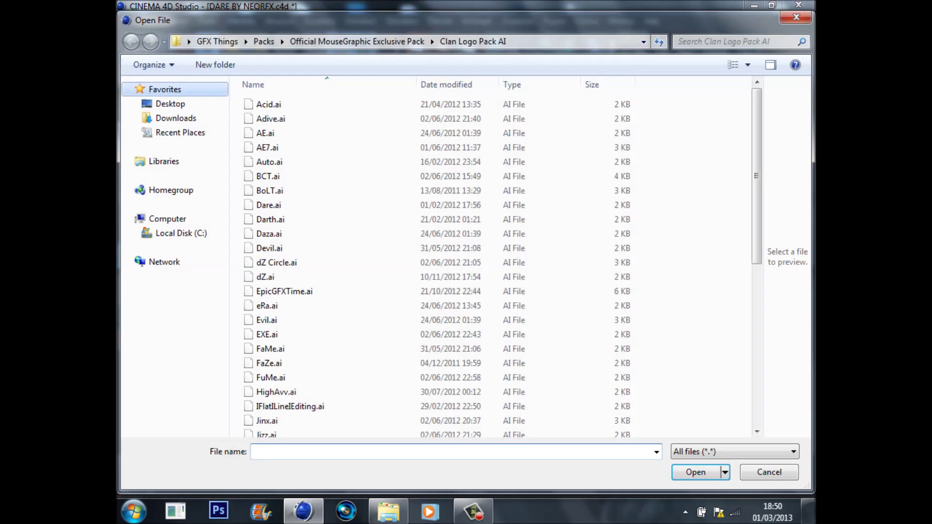
pyautogui.moveTo(757, 204); pyautogui.dragTo(757, 287)
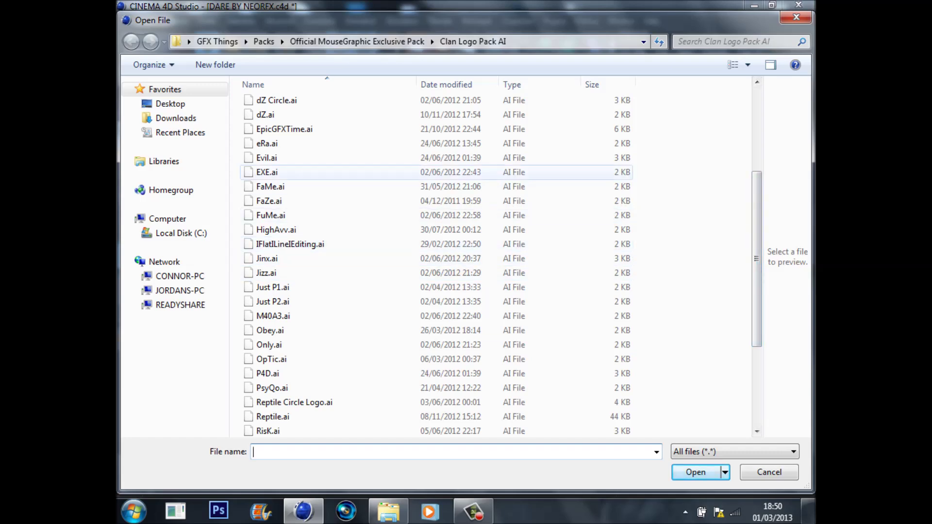
pyautogui.doubleClick(271, 388)
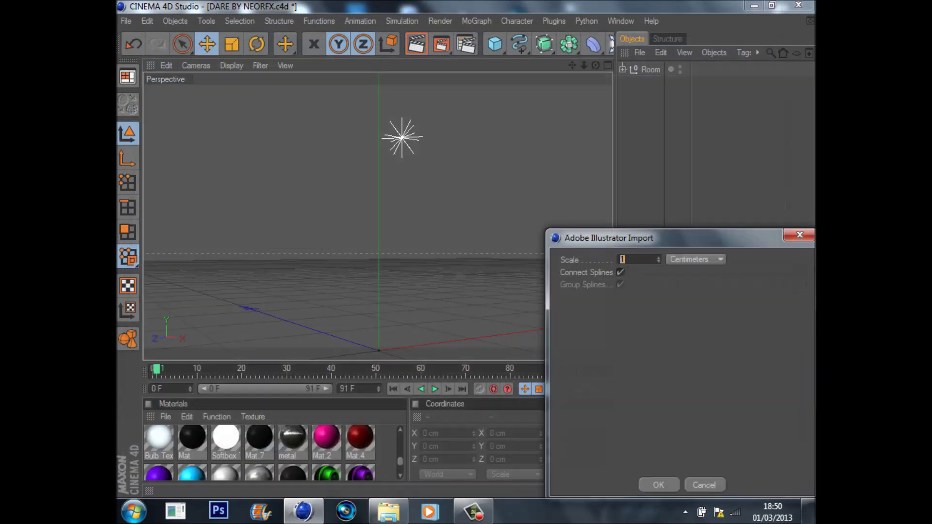
pyautogui.click(696, 259)
pyautogui.click(697, 312)
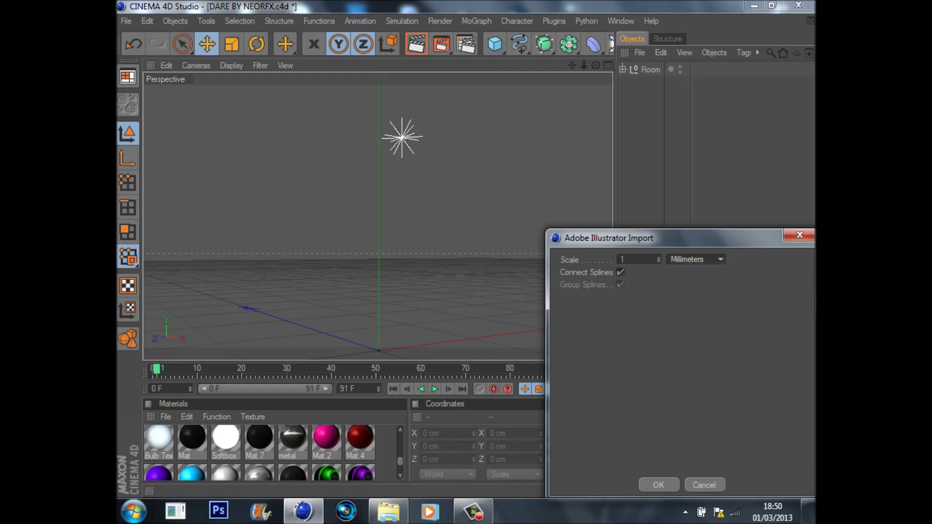
pyautogui.click(659, 485)
# Enlarge the PsyQo spline to about 275 × 161 cm and position it at about X 120, Y 103, Z 83 cm
pyautogui.moveTo(485, 252); pyautogui.dragTo(449, 248)
pyautogui.click(231, 44)
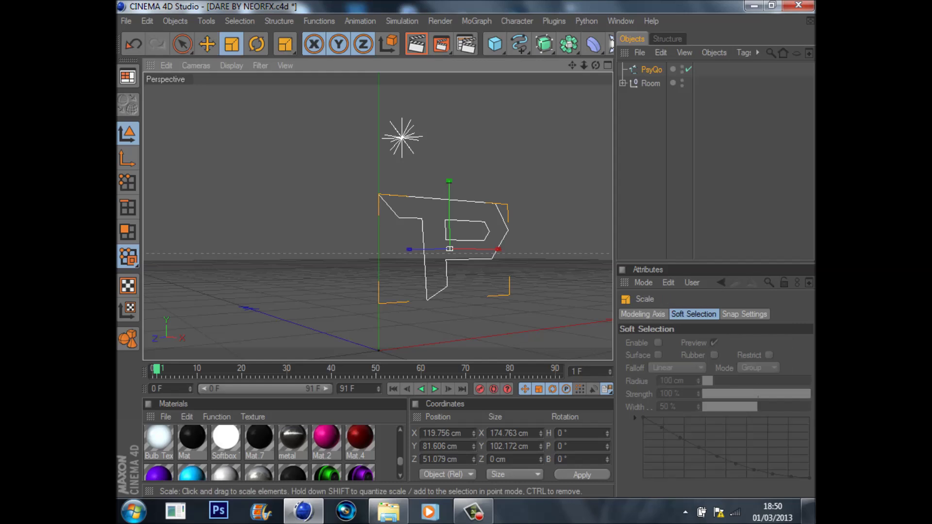
pyautogui.moveTo(311, 161); pyautogui.dragTo(389, 157)
pyautogui.click(207, 44)
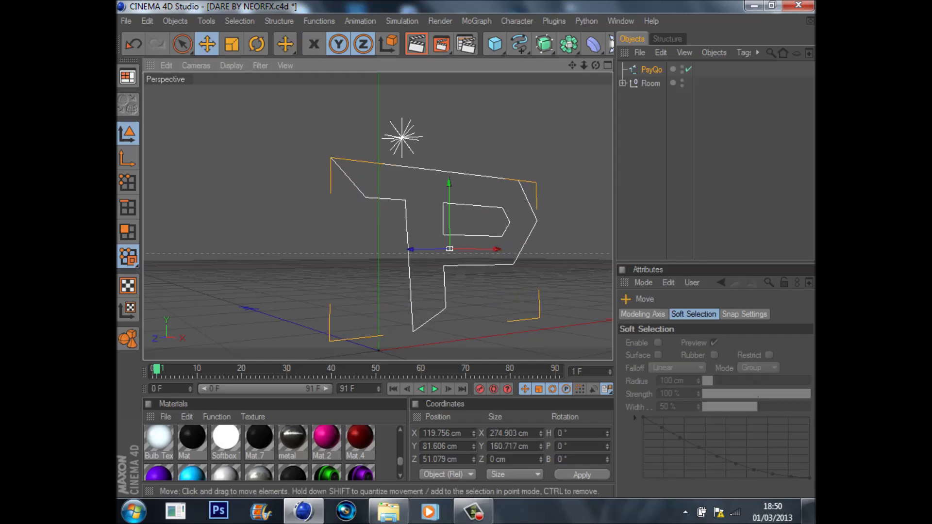
pyautogui.moveTo(449, 214); pyautogui.dragTo(429, 194)
pyautogui.click(653, 127)
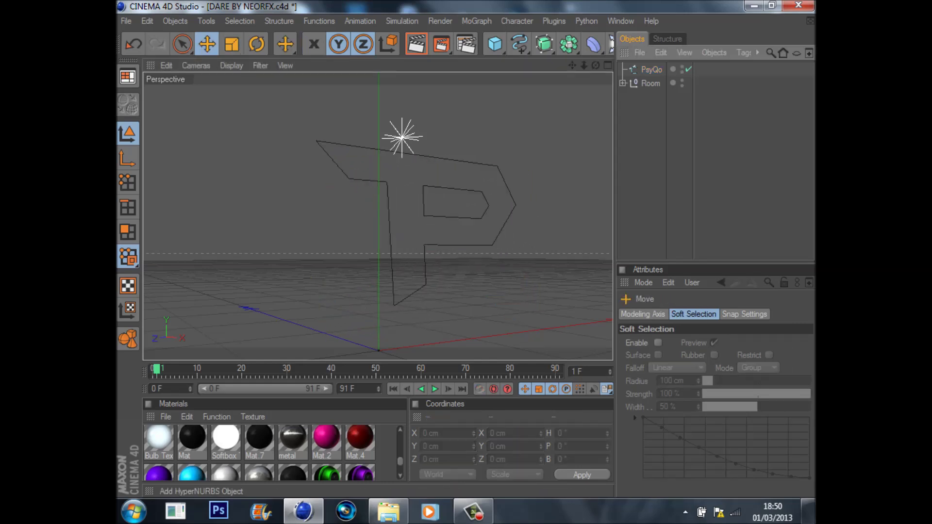
# Add an Extrude NURBS object and make the PsyQo spline its child
pyautogui.moveTo(544, 45); pyautogui.dragTo(694, 57)
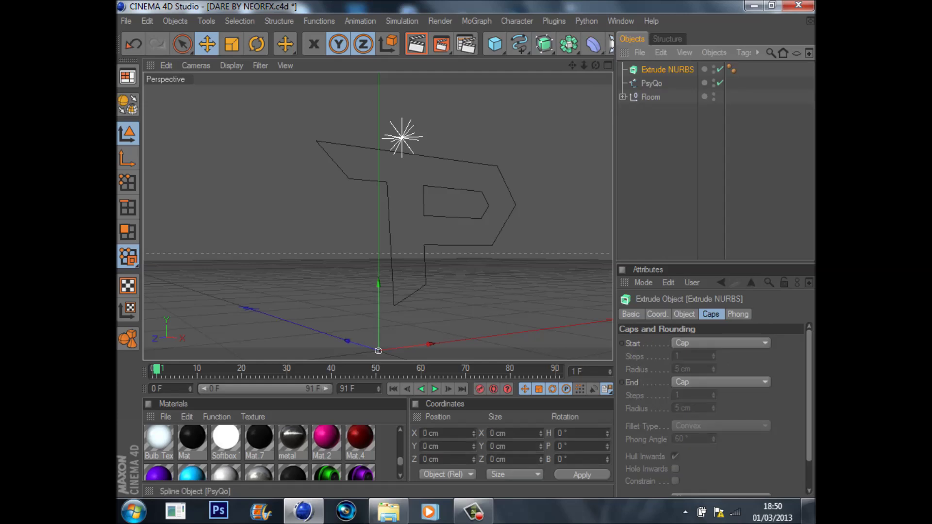
pyautogui.moveTo(652, 84); pyautogui.dragTo(663, 70)
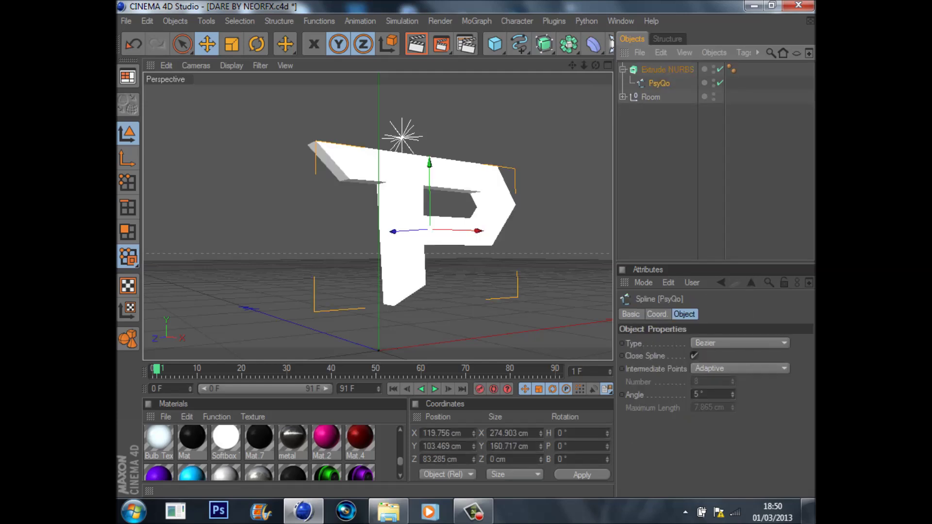
pyautogui.click(661, 126)
pyautogui.click(667, 70)
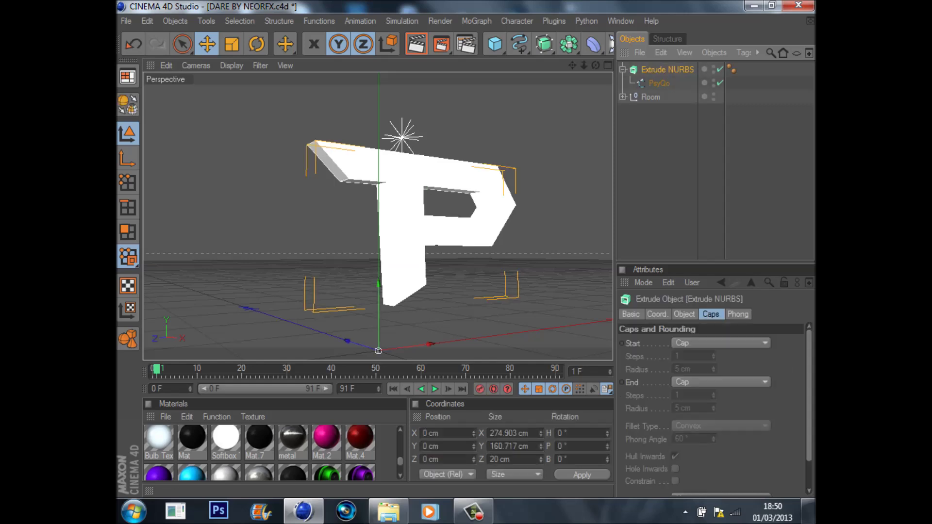
# Check the Extrude NURBS movement depth and collapse its hierarchy
pyautogui.click(685, 314)
pyautogui.moveTo(800, 343); pyautogui.dragTo(779, 343)
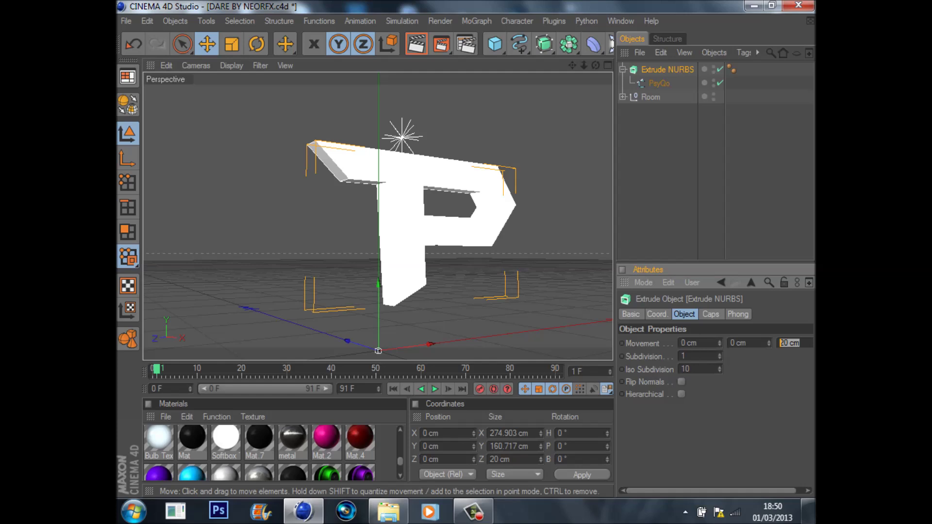
pyautogui.click(666, 161)
pyautogui.click(667, 70)
pyautogui.click(623, 70)
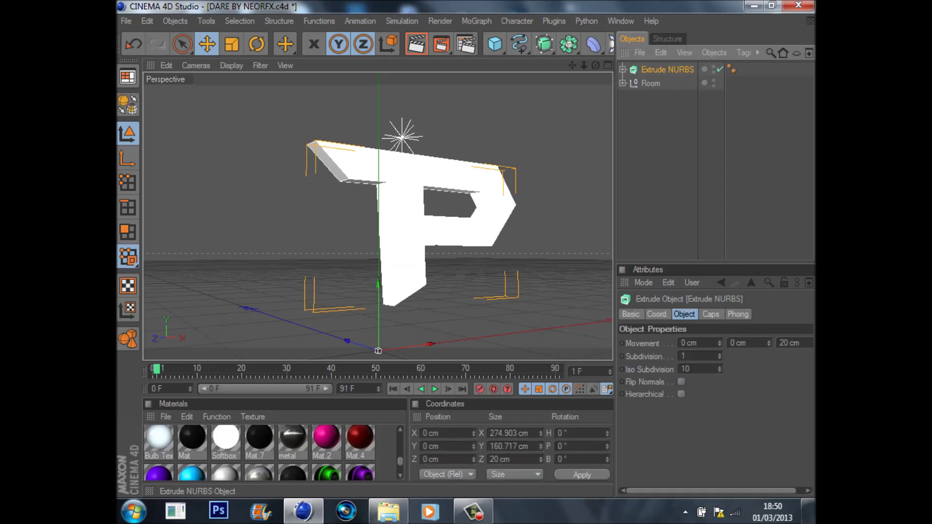
# Set the Extrude NURBS start and end caps to Fillet Cap, each with a 1 cm radius
pyautogui.click(710, 315)
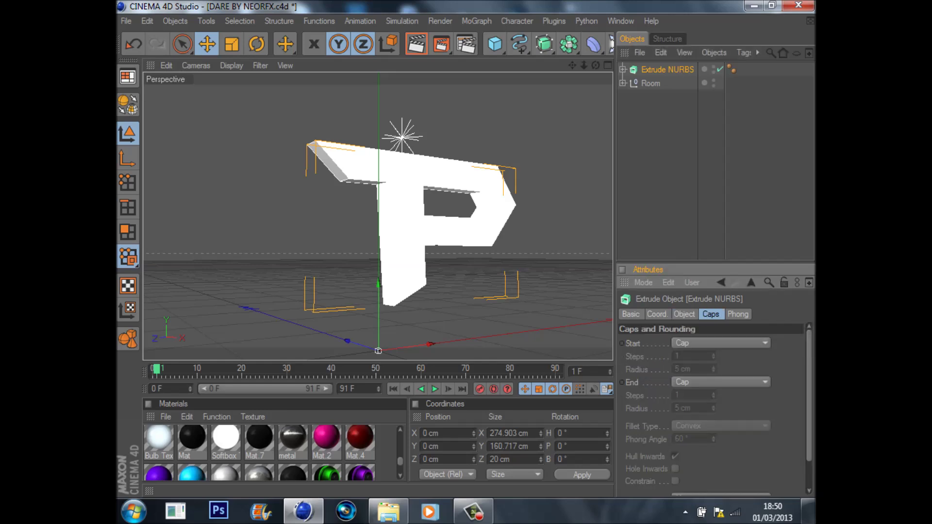
pyautogui.click(721, 343)
pyautogui.click(695, 386)
pyautogui.click(722, 382)
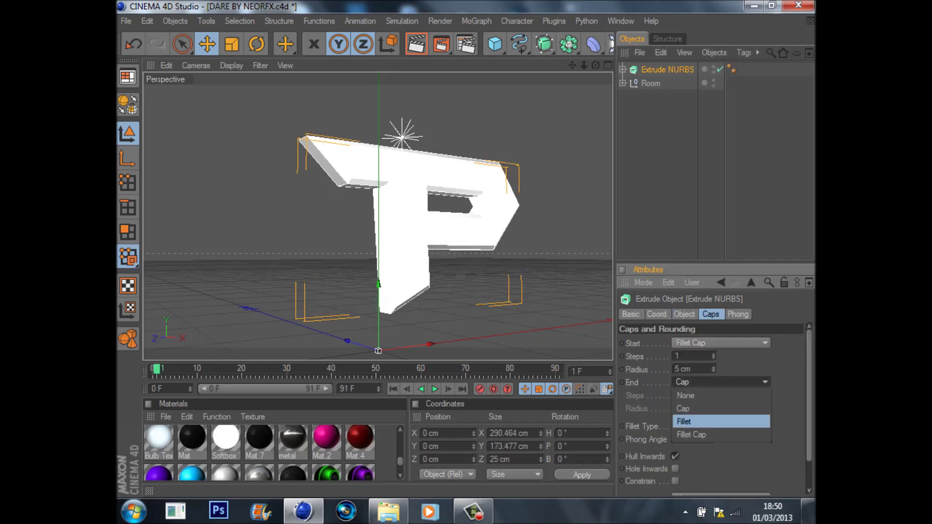
pyautogui.click(694, 424)
pyautogui.doubleClick(683, 370)
pyautogui.write('1')
pyautogui.doubleClick(684, 409)
pyautogui.write('1')
pyautogui.click(666, 185)
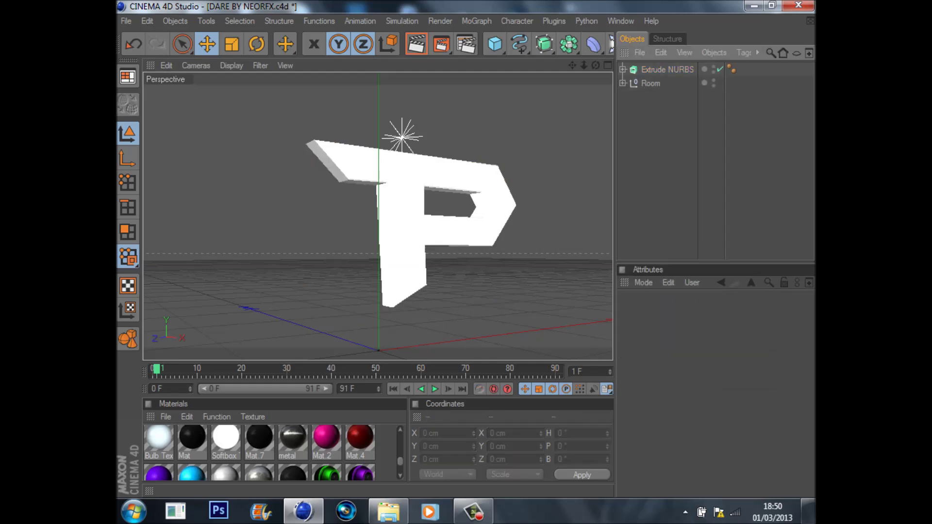
# Apply the grey metallic Mat material to the Extrude NURBS logo
pyautogui.moveTo(400, 461); pyautogui.dragTo(400, 454)
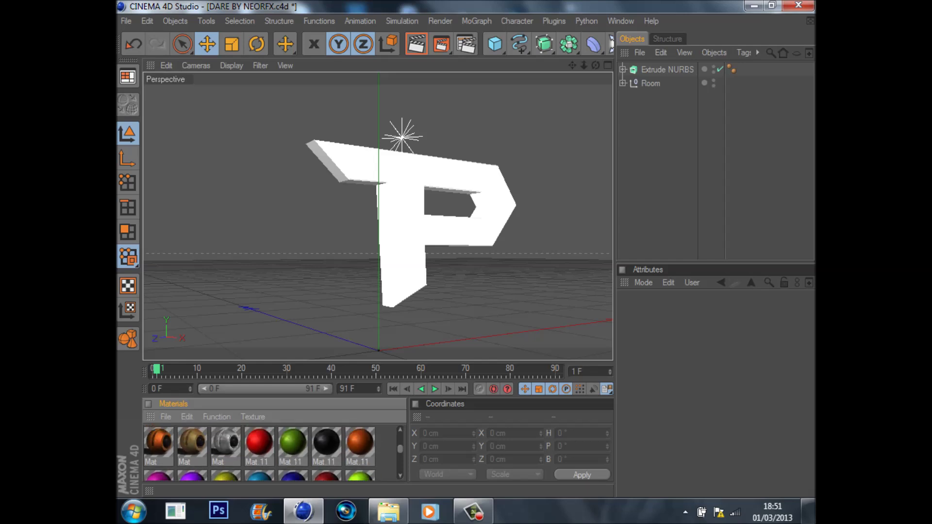
pyautogui.moveTo(226, 443); pyautogui.dragTo(667, 70)
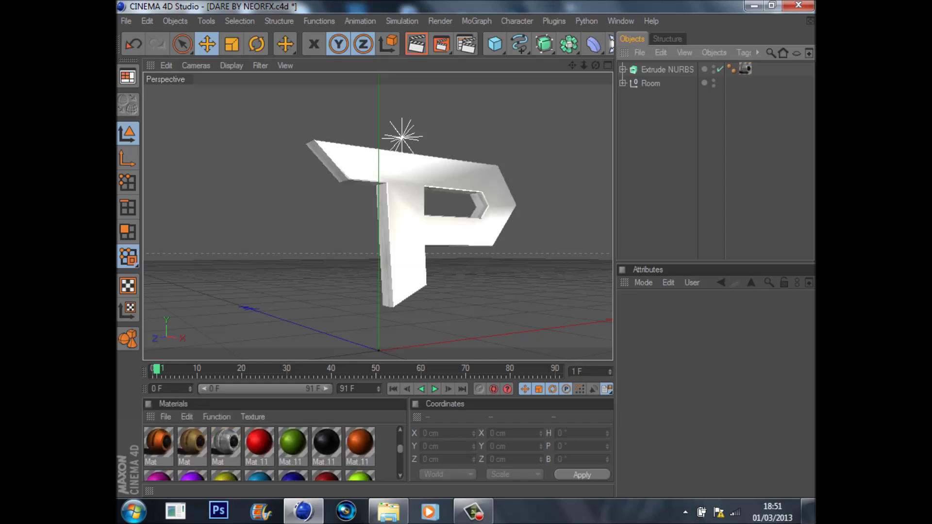
pyautogui.click(667, 70)
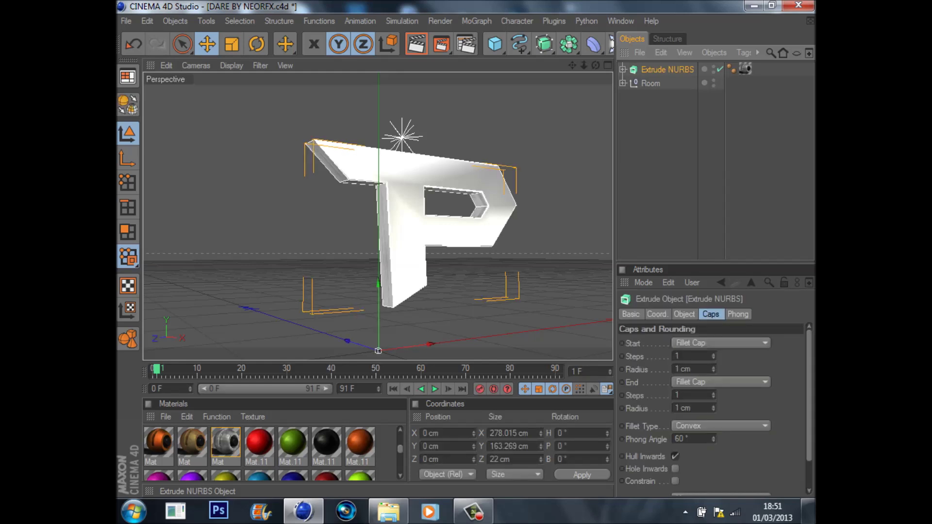
pyautogui.click(668, 126)
# Duplicate the Extrude NURBS object together with its material
pyautogui.click(668, 70)
pyautogui.hotkey('ctrl', 'c')
pyautogui.hotkey('ctrl', 'v')
# Set the copy's Z movement to 60 cm and shift it back along Z to about 20 cm, behind the original
pyautogui.click(685, 315)
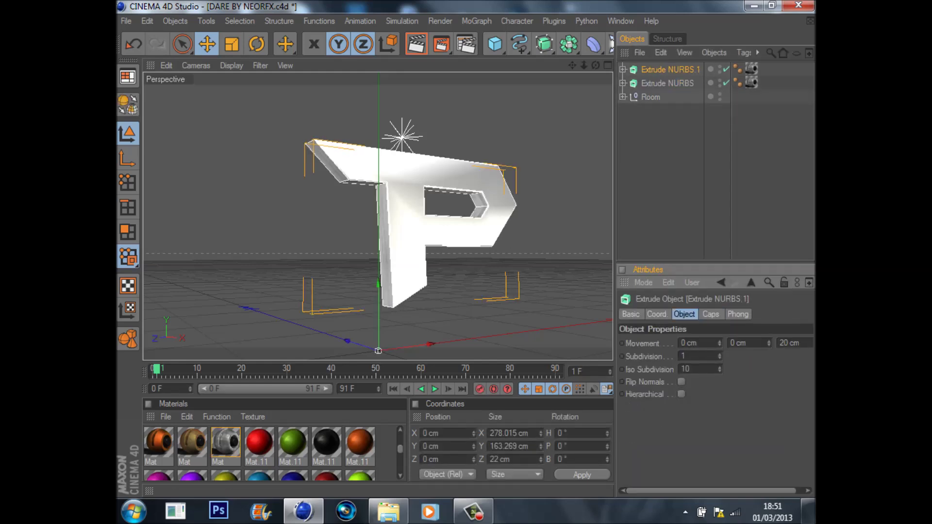
pyautogui.doubleClick(783, 343)
pyautogui.write('60')
pyautogui.press('Return')
pyautogui.click(676, 170)
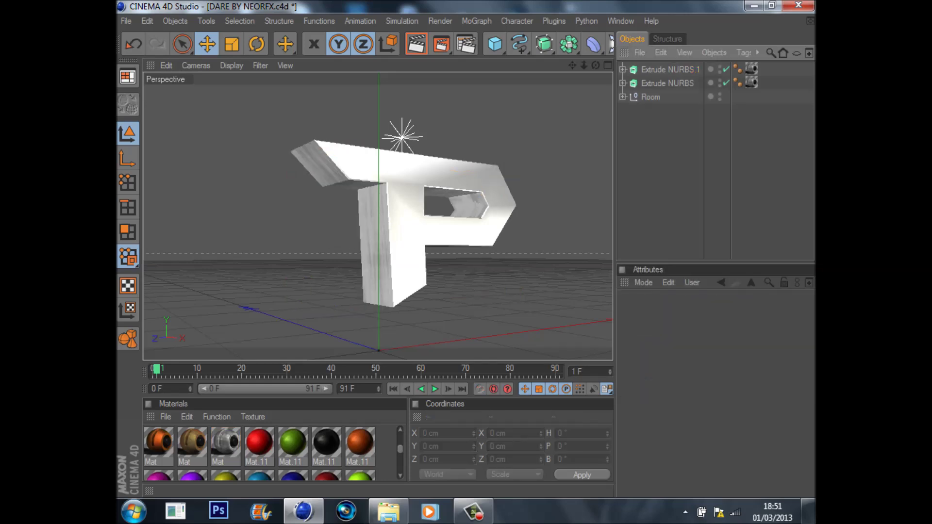
pyautogui.click(670, 70)
pyautogui.moveTo(349, 342)
pyautogui.mouseDown()
pyautogui.moveTo(327, 335)
pyautogui.moveTo(336, 337)
pyautogui.mouseUp()
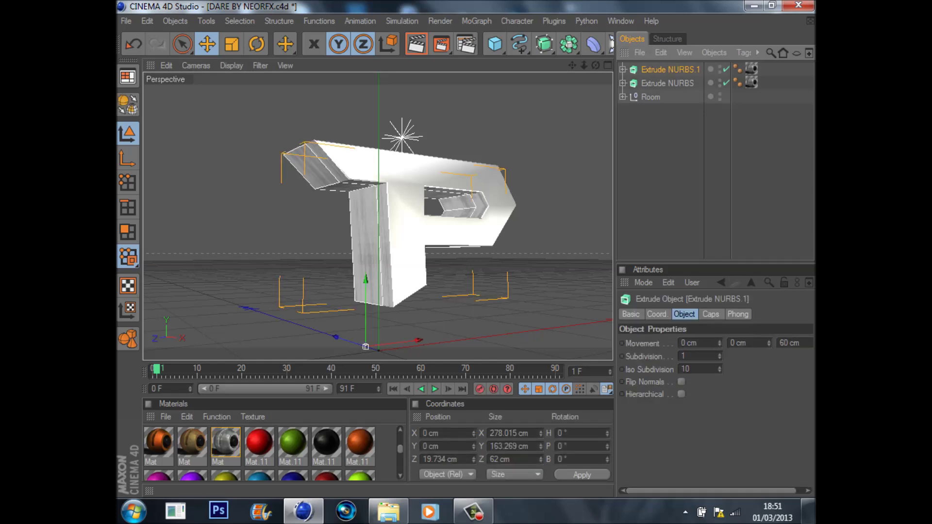
# Paste another copy of the Extrude NURBS and set its Z movement to 20 cm
pyautogui.hotkey('ctrl', 'v')
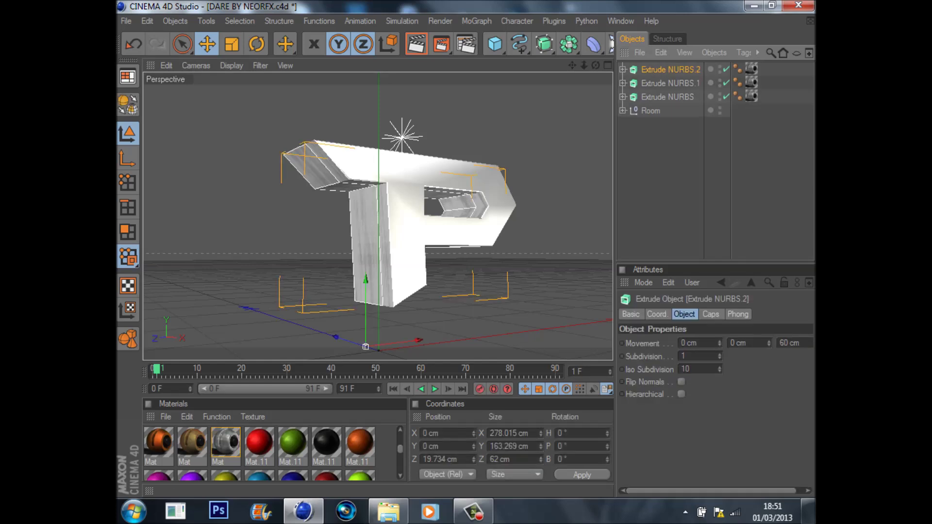
pyautogui.click(781, 343)
pyautogui.press('Delete')
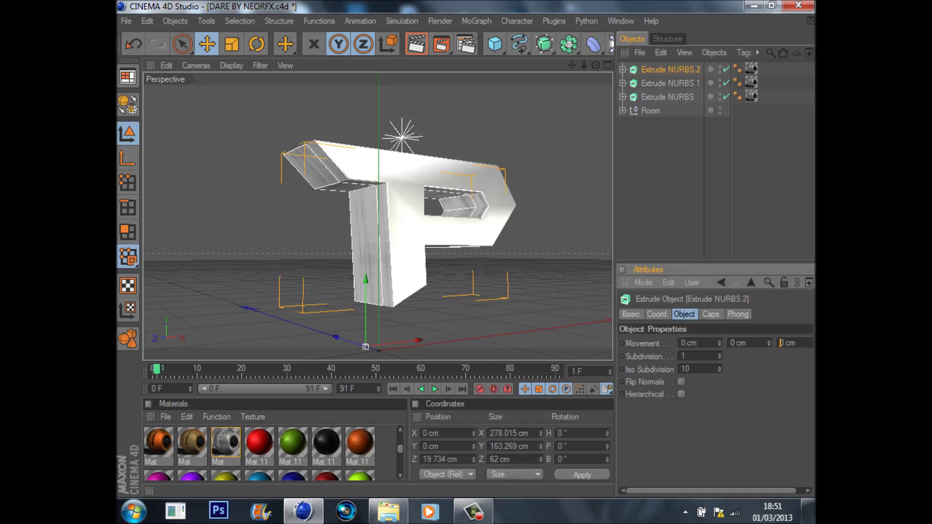
pyautogui.click(780, 343)
pyautogui.write('2')
pyautogui.press('Return')
# Set the start and end fillet radii of Extrude NURBS.2 to 1.5 cm
pyautogui.click(711, 315)
pyautogui.doubleClick(683, 370)
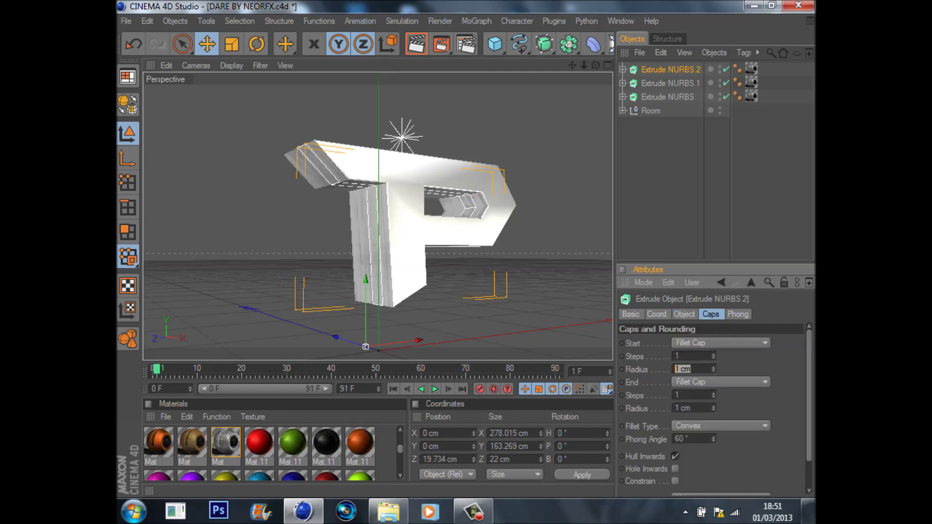
pyautogui.write('1.5')
pyautogui.doubleClick(683, 408)
pyautogui.write('1.54')
pyautogui.press('Return')
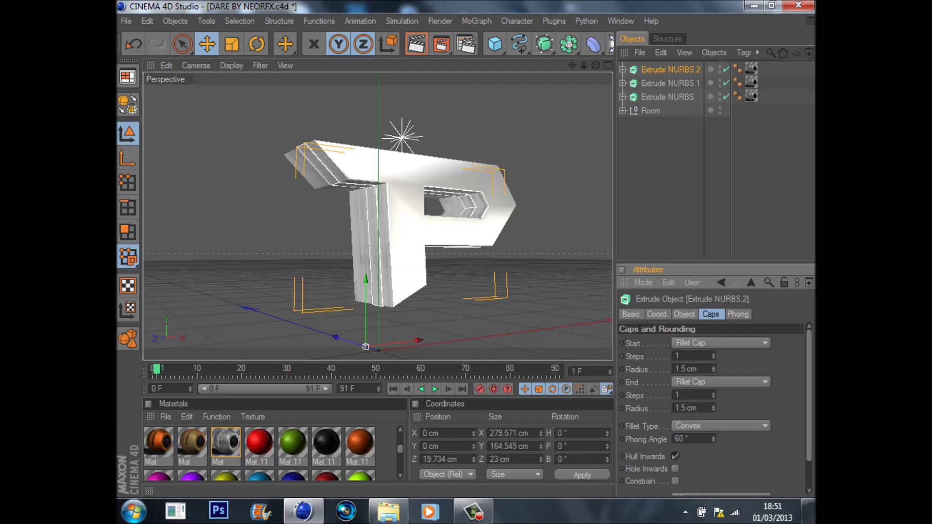
pyautogui.click(672, 158)
# Apply the dark metal shader material to Extrude NURBS.2
pyautogui.click(670, 83)
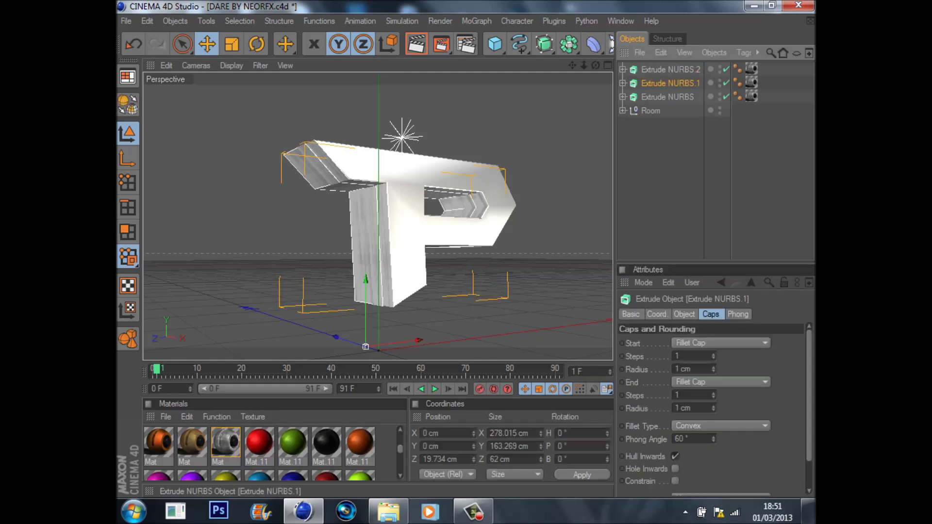
pyautogui.click(671, 70)
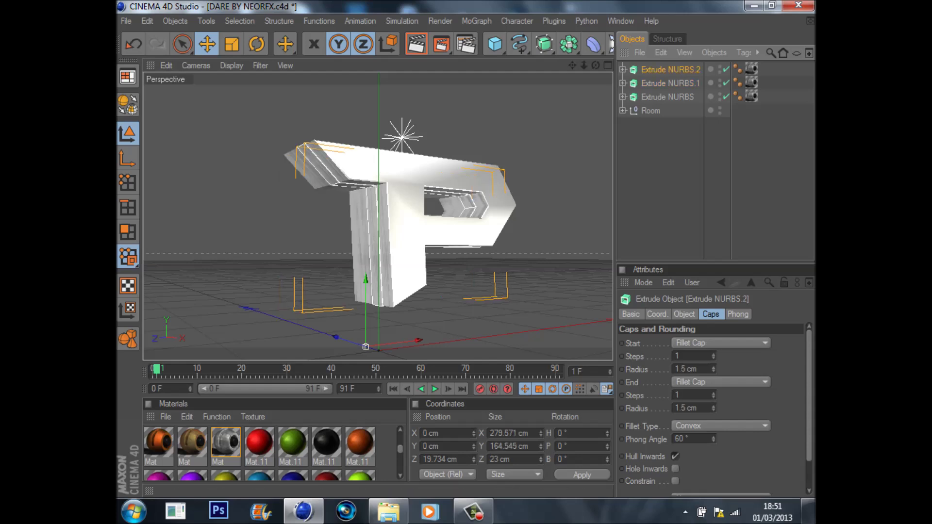
pyautogui.scroll(-10, 275, 454)
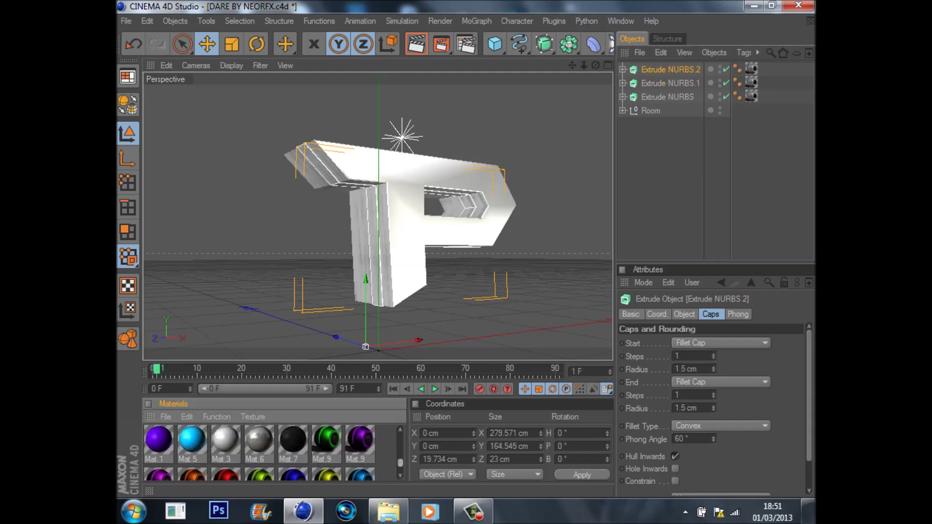
pyautogui.scroll(1, 272, 452)
pyautogui.click(293, 473)
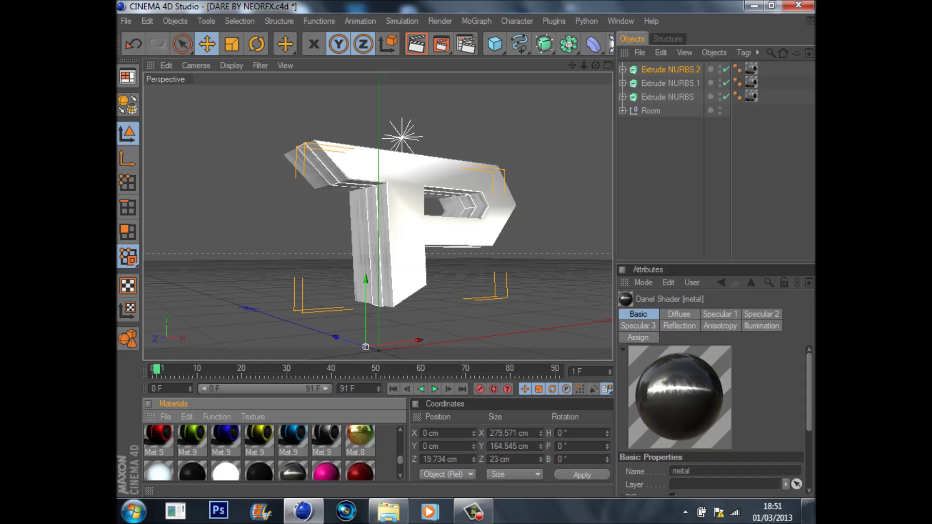
pyautogui.moveTo(293, 472); pyautogui.dragTo(671, 70)
pyautogui.click(672, 155)
pyautogui.click(671, 69)
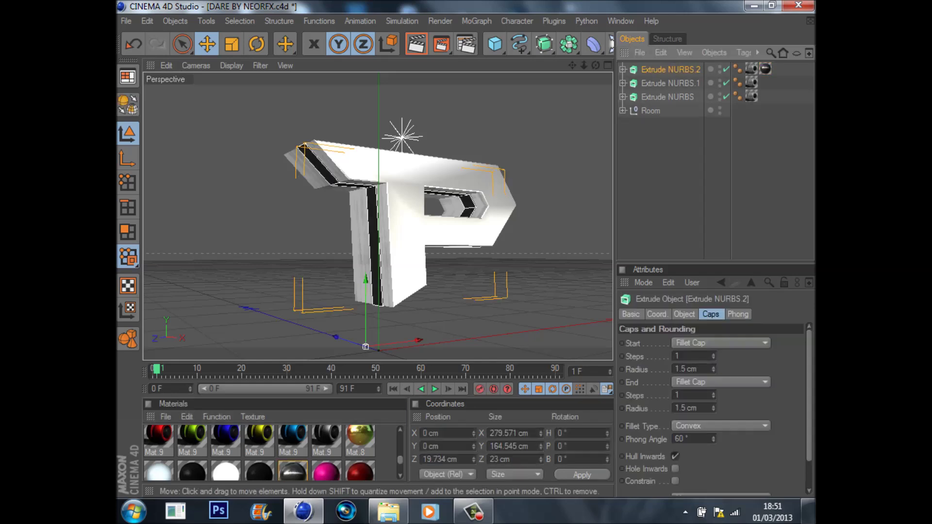
# Move Extrude NURBS.2 forward along Z to about 1.3 cm so it surrounds the front logo layer
pyautogui.moveTo(336, 336); pyautogui.dragTo(347, 341)
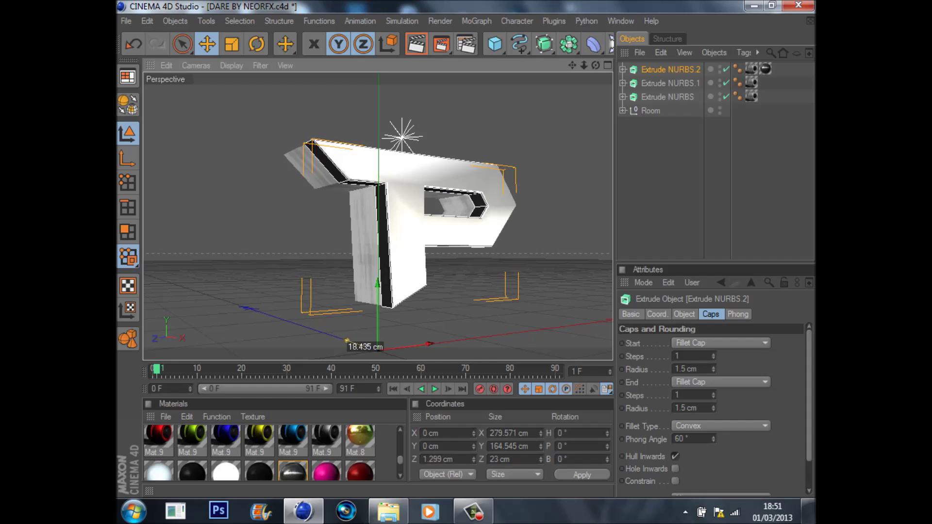
pyautogui.click(672, 156)
pyautogui.click(671, 69)
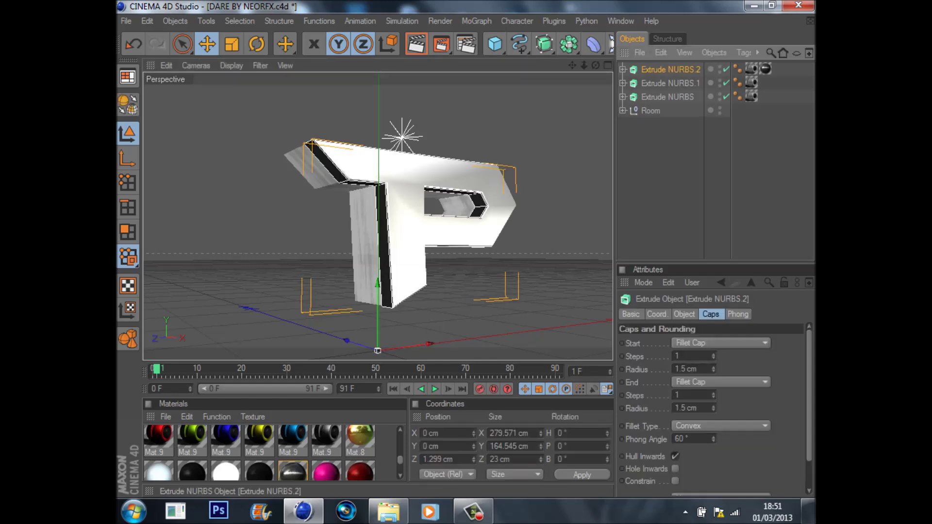
# Rename the original Extrude NURBS object of the logo to front
pyautogui.click(668, 97)
pyautogui.doubleClick(667, 97)
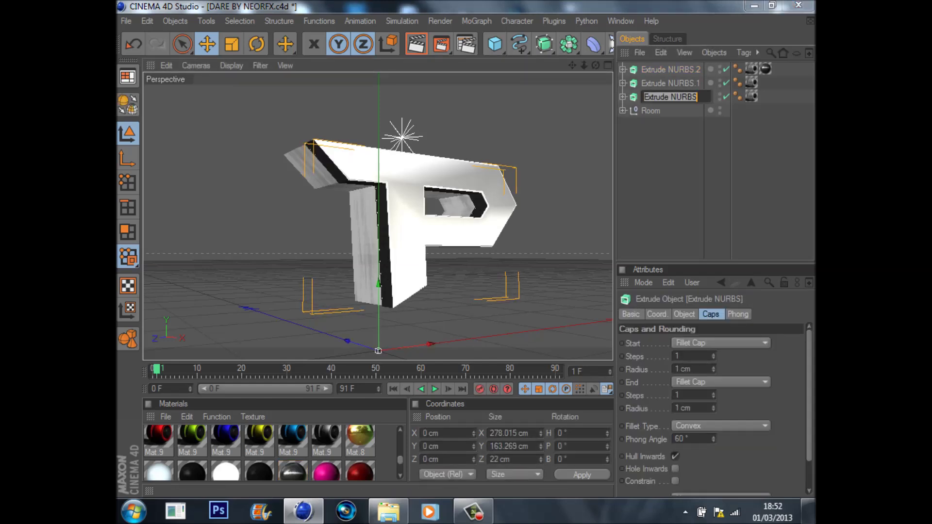
pyautogui.write('front')
pyautogui.press('Return')
# Paste a copy of Extrude NURBS.2 and move it back along Z to about 29 cm
pyautogui.click(671, 69)
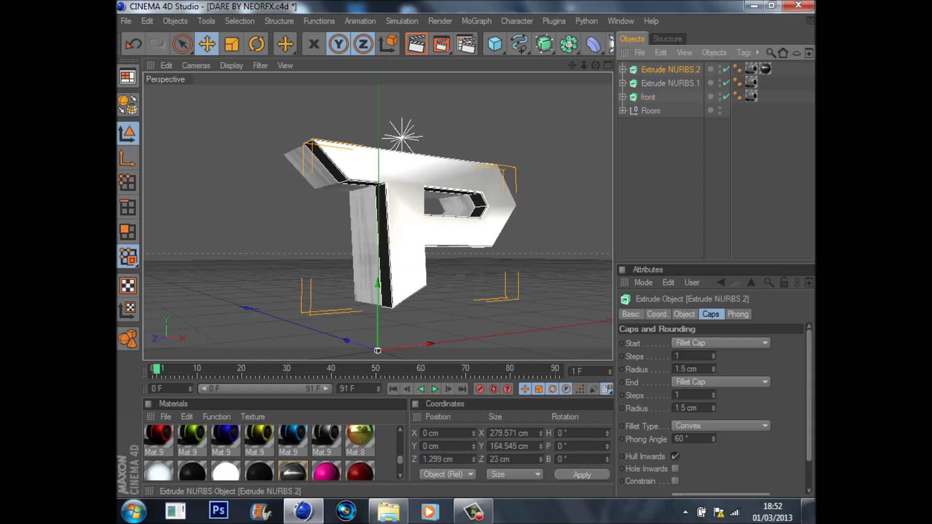
pyautogui.hotkey('ctrl', 'v')
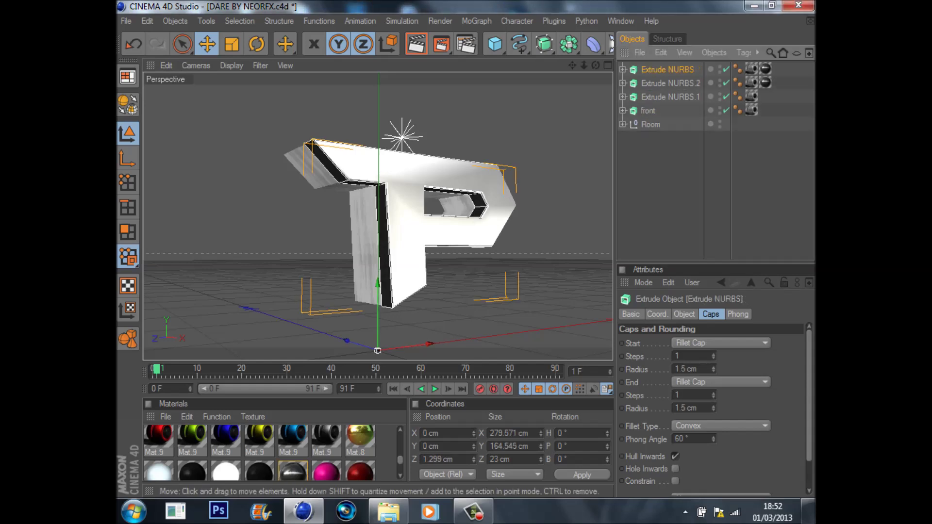
pyautogui.moveTo(347, 341); pyautogui.dragTo(330, 335)
pyautogui.click(671, 174)
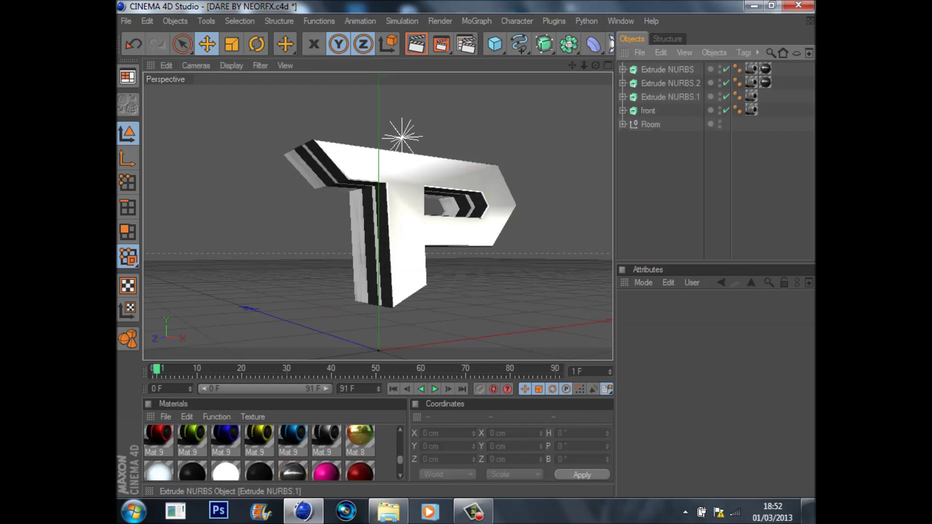
# Set the Z movement of Extrude NURBS.2 to 10 cm
pyautogui.click(671, 84)
pyautogui.click(685, 315)
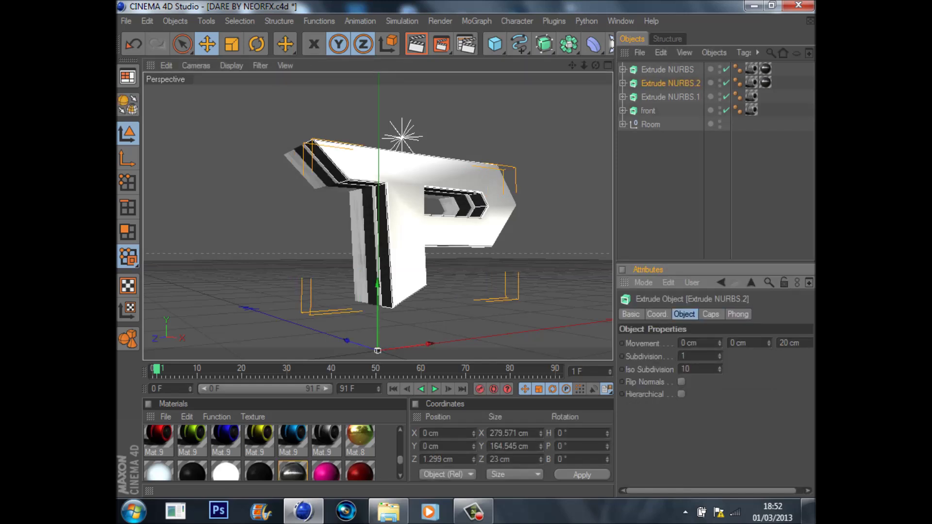
pyautogui.moveTo(790, 344); pyautogui.dragTo(780, 343)
pyautogui.press('BackSpace')
pyautogui.write('10.4')
pyautogui.press('Return')
pyautogui.click(666, 194)
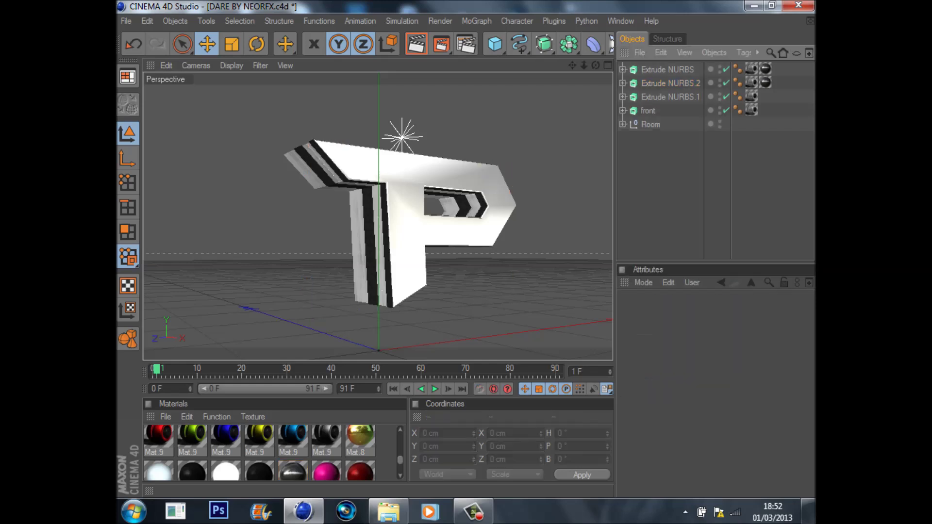
# Delete the 20 cm deep Extrude NURBS copy and place a fresh copy of Extrude NURBS.2 further back along Z
pyautogui.click(668, 70)
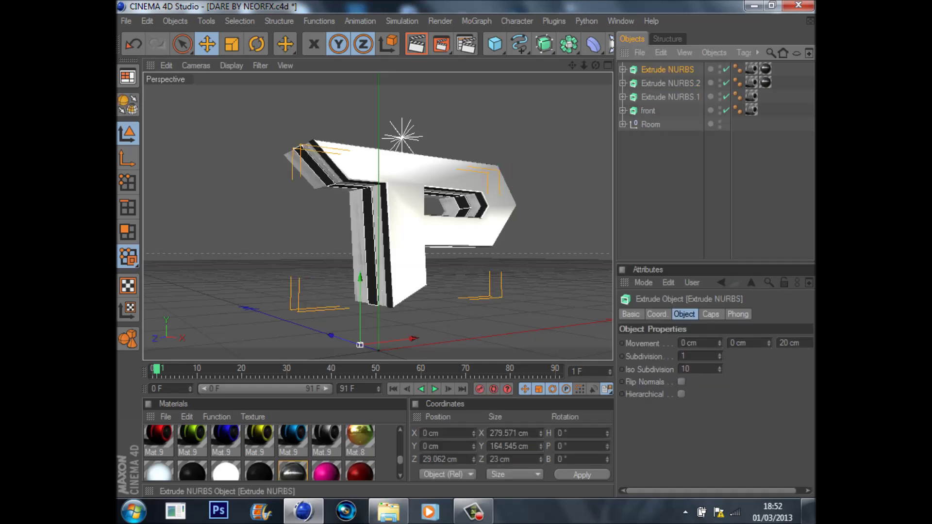
pyautogui.press('Delete')
pyautogui.click(670, 69)
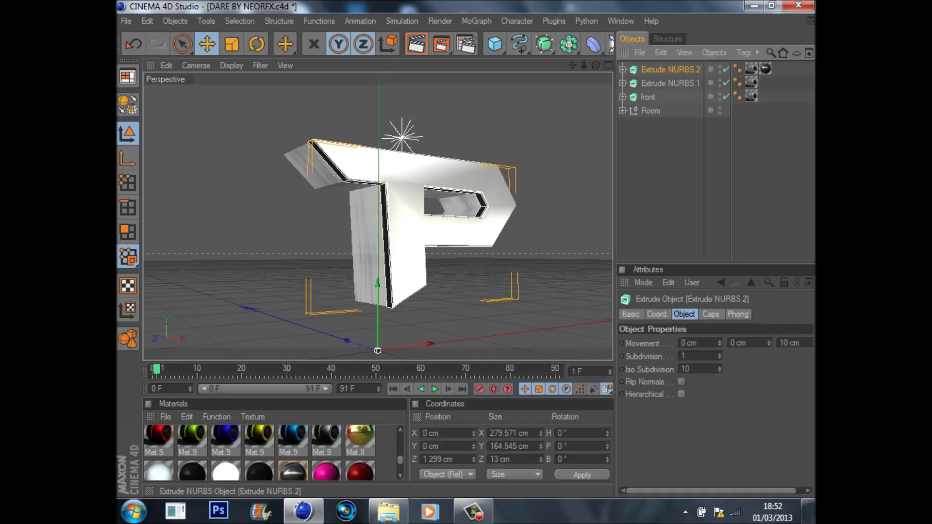
pyautogui.hotkey('ctrl', 'c')
pyautogui.hotkey('ctrl', 'v')
pyautogui.moveTo(347, 341); pyautogui.dragTo(327, 335)
# Paste further copies of the dark band and space them back along the logo's depth, the last at about Z 70 cm
pyautogui.hotkey('ctrl', 'c')
pyautogui.hotkey('ctrl', 'v')
pyautogui.hotkey('ctrl', 'c')
pyautogui.hotkey('ctrl', 'v')
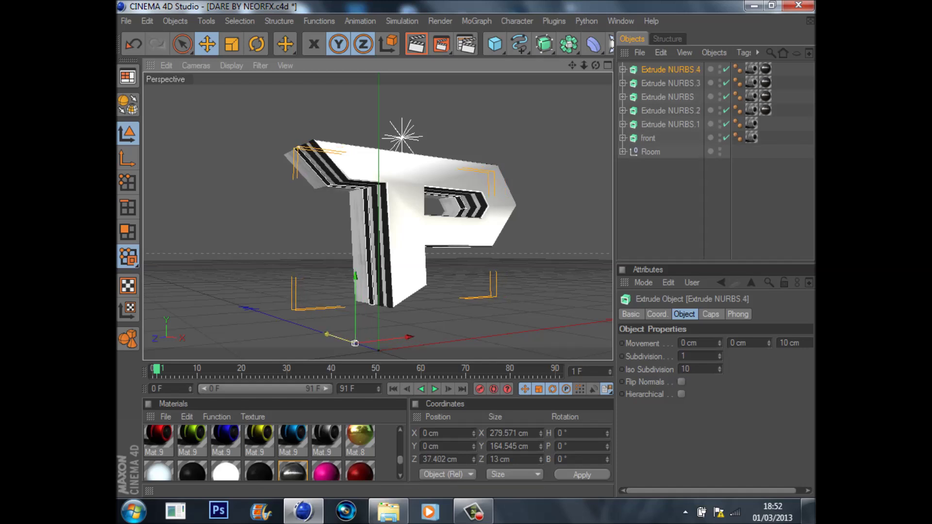
pyautogui.moveTo(328, 334); pyautogui.dragTo(311, 329)
pyautogui.hotkey('ctrl', 'c')
pyautogui.hotkey('ctrl', 'v')
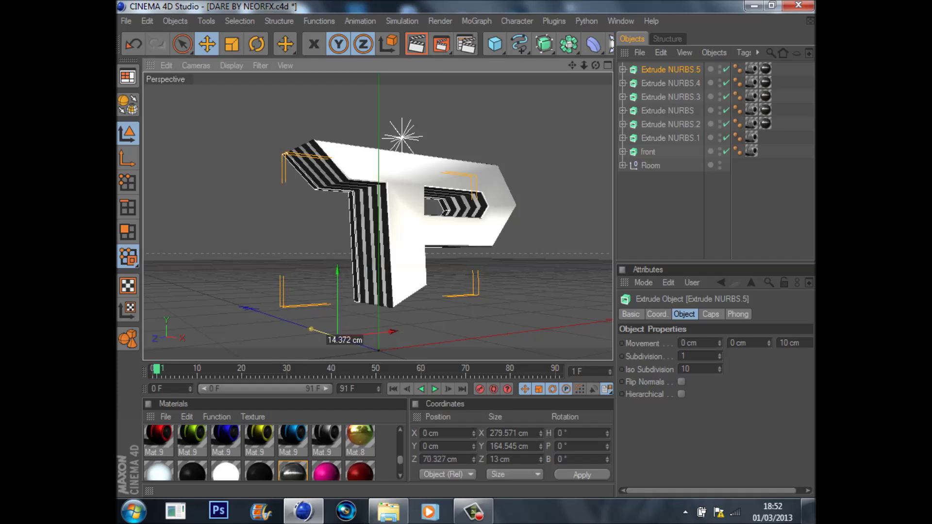
pyautogui.click(673, 214)
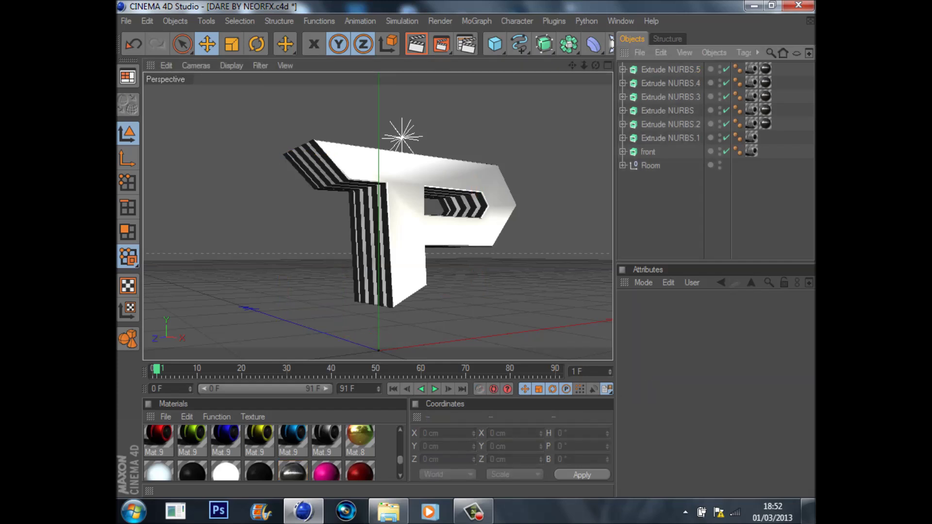
# Browse the material library for a metallic material for the front layer
pyautogui.scroll(-3, 272, 452)
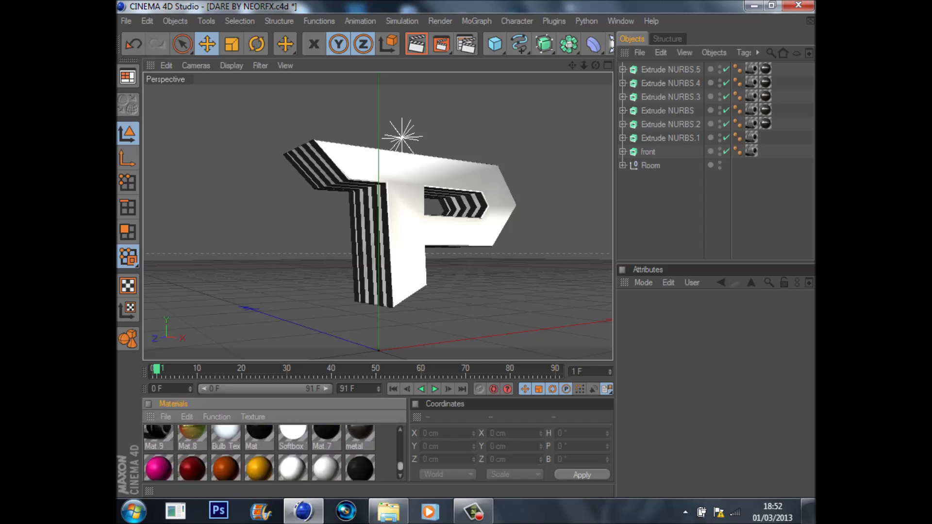
pyautogui.scroll(-3, 272, 453)
pyautogui.scroll(5, 272, 453)
pyautogui.scroll(-5, 272, 454)
pyautogui.scroll(4, 272, 453)
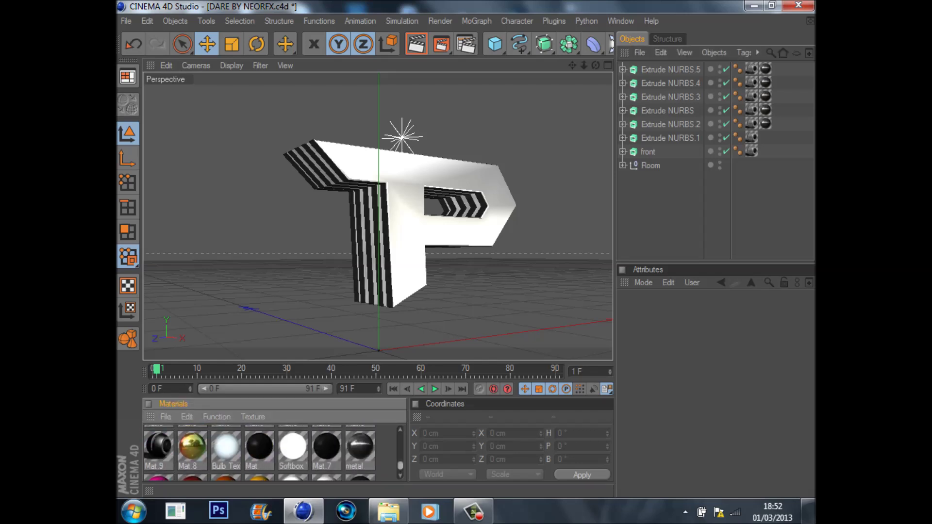
pyautogui.scroll(5, 272, 452)
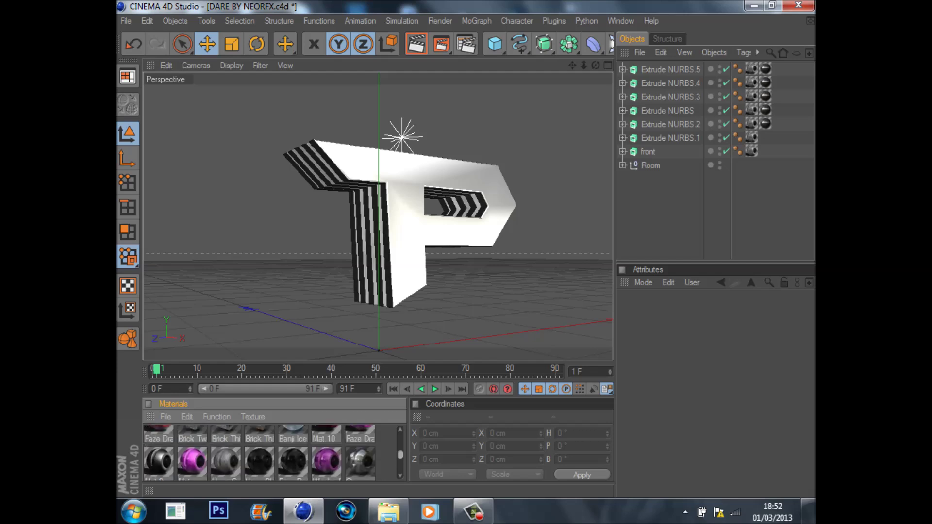
pyautogui.scroll(4, 260, 451)
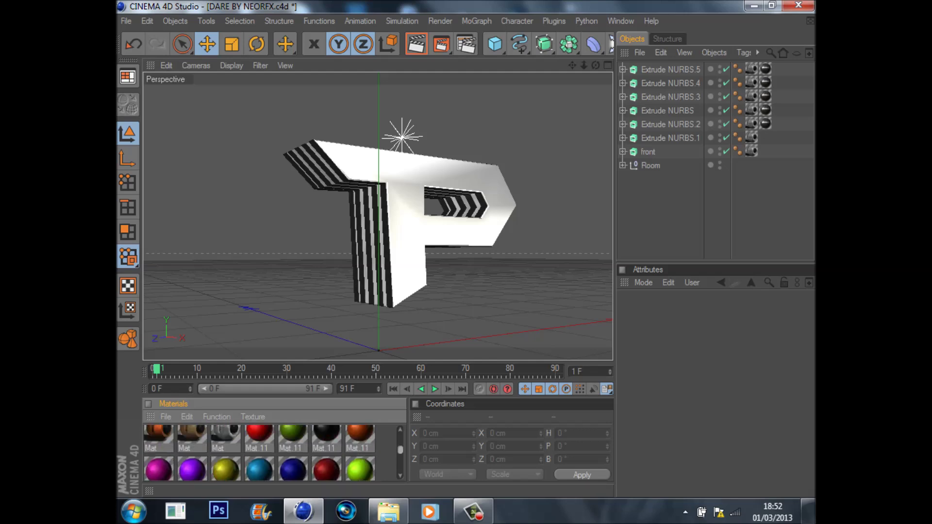
pyautogui.scroll(2, 259, 452)
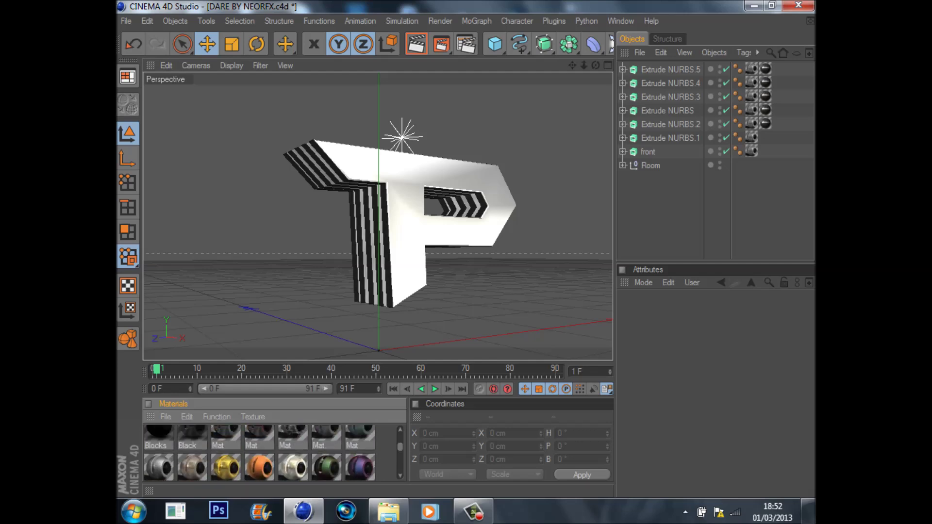
pyautogui.scroll(1, 260, 451)
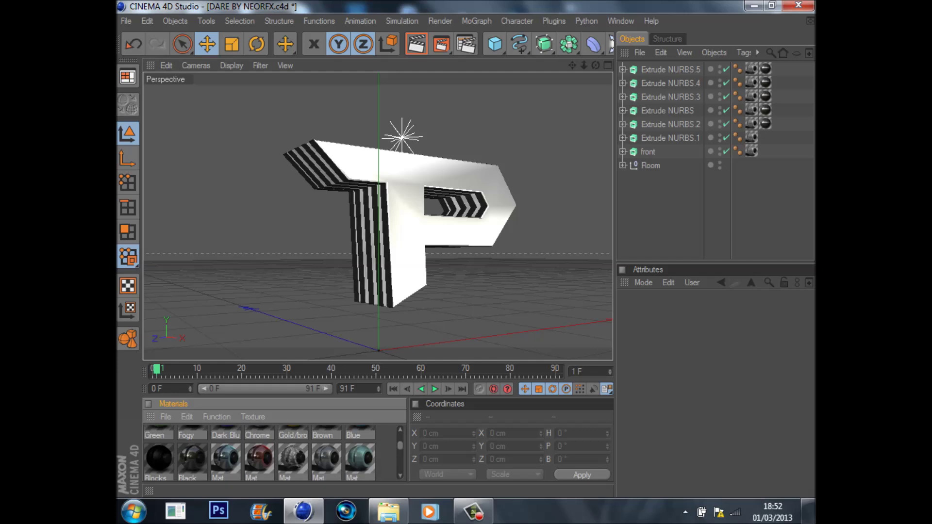
pyautogui.scroll(1, 274, 452)
pyautogui.scroll(-2, 275, 453)
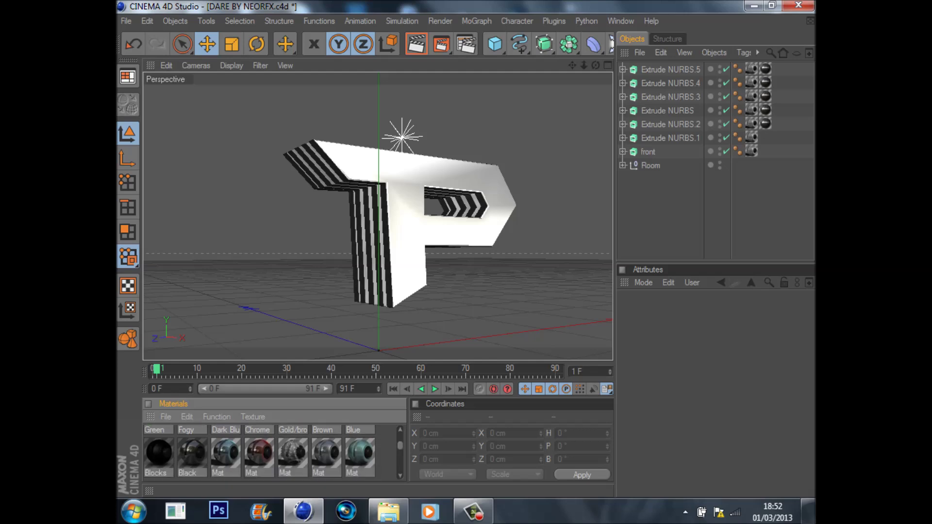
# Replace the front object's material with the dark grey-blue metallic Mat, removing the old texture tag
pyautogui.click(360, 454)
pyautogui.click(327, 454)
pyautogui.click(293, 454)
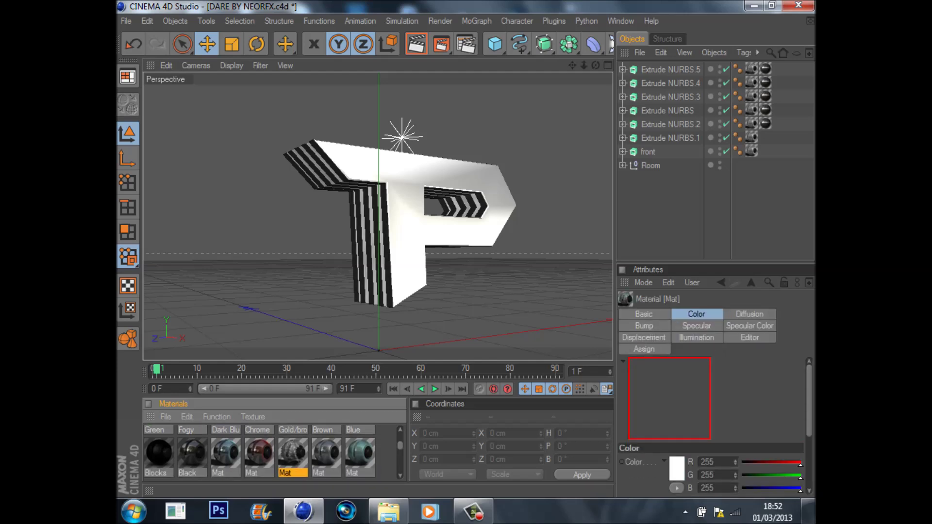
pyautogui.click(327, 454)
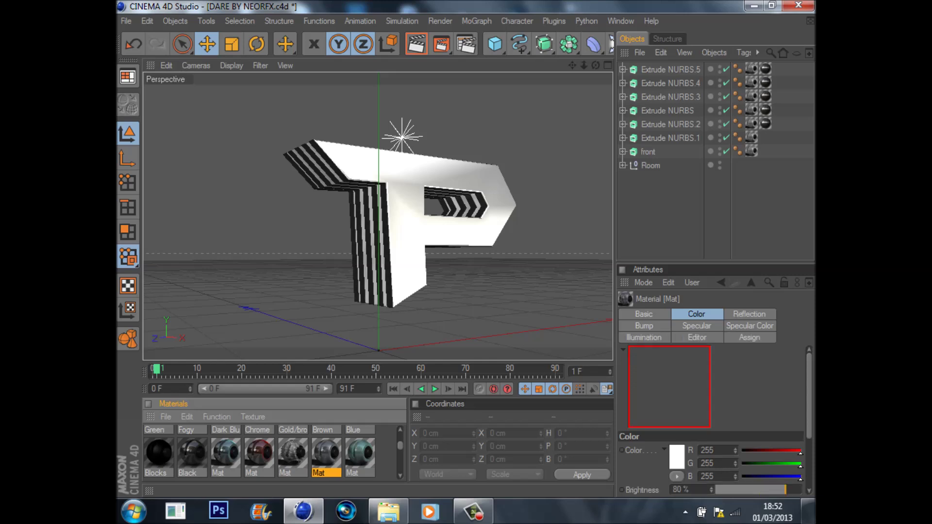
pyautogui.moveTo(326, 454); pyautogui.dragTo(649, 152)
pyautogui.click(680, 200)
pyautogui.click(752, 151)
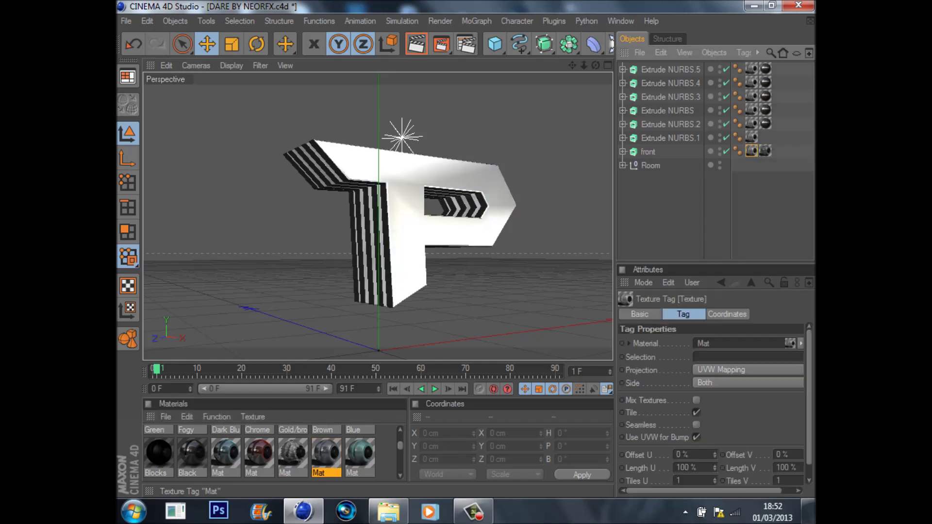
pyautogui.press('Delete')
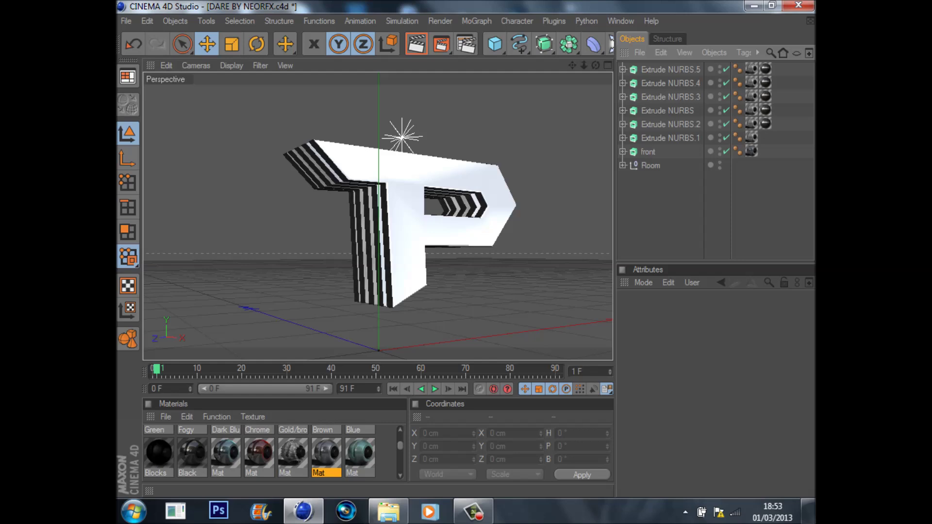
# Add a Greebler object to the scene
pyautogui.click(671, 139)
pyautogui.keyDown('shift'); pyautogui.click(670, 70); pyautogui.keyUp('shift')
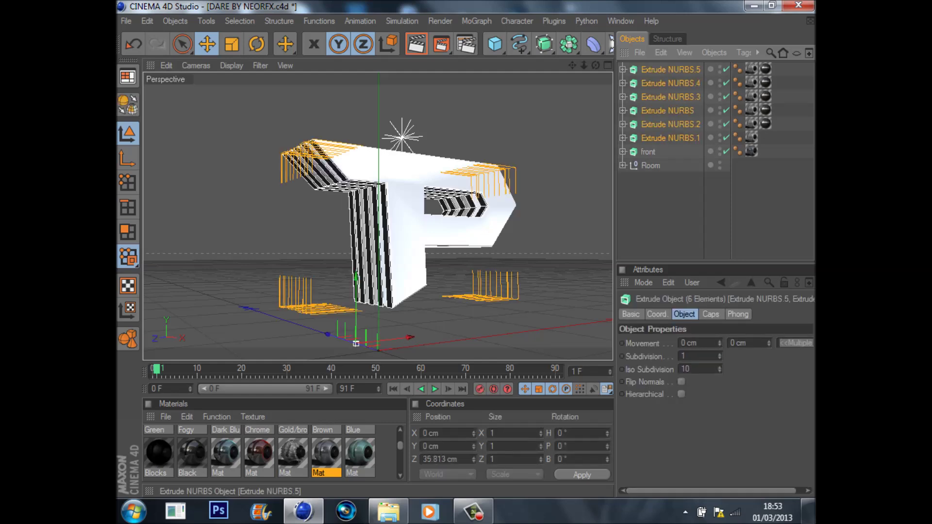
pyautogui.click(554, 21)
pyautogui.moveTo(571, 71)
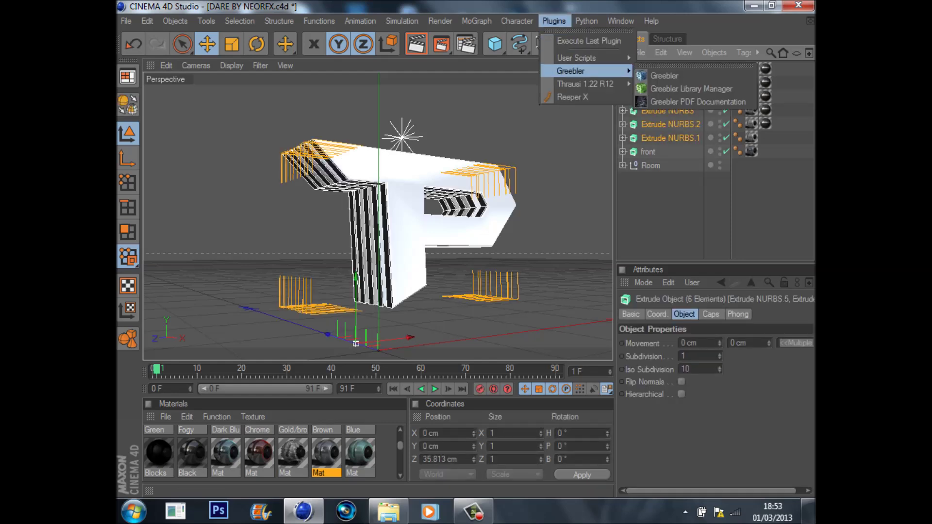
pyautogui.click(675, 71)
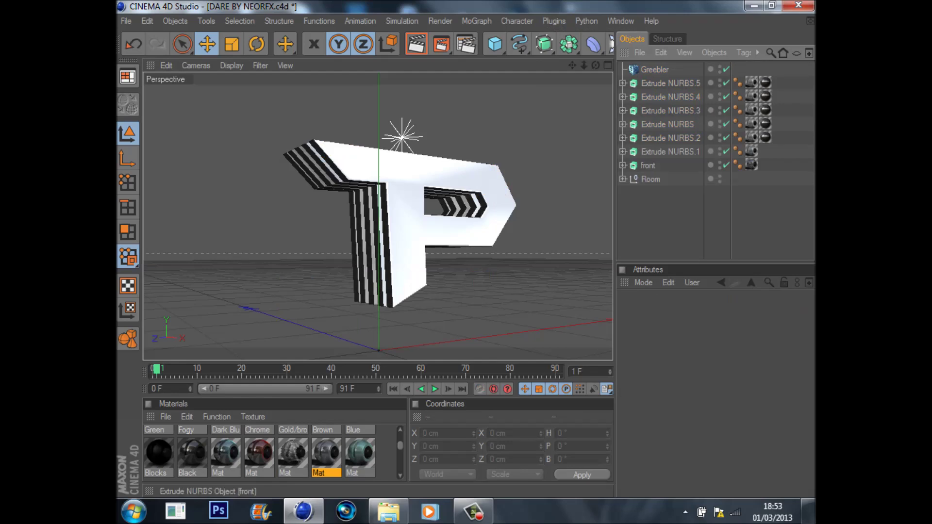
# Nest all six Extrude NURBS layers, except front, under the Greebler object
pyautogui.click(671, 152)
pyautogui.keyDown('shift'); pyautogui.click(671, 83); pyautogui.keyUp('shift')
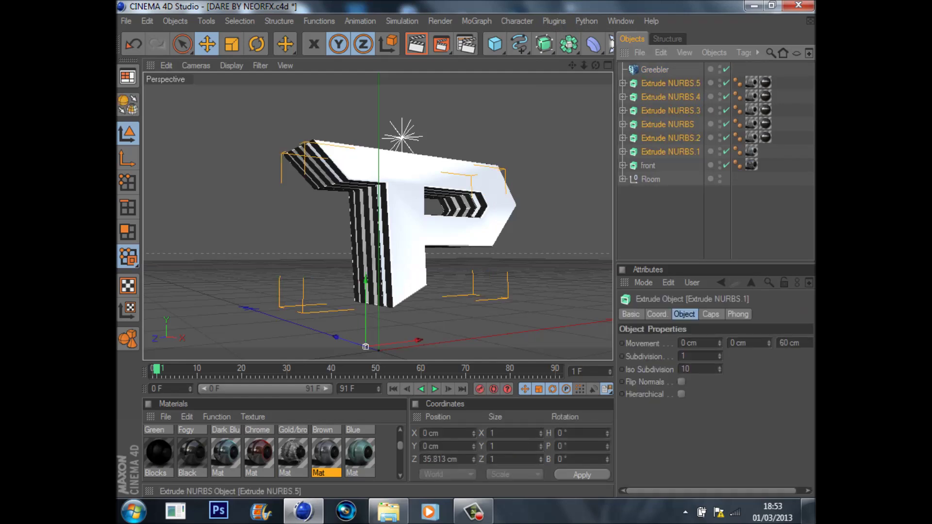
pyautogui.moveTo(671, 83); pyautogui.dragTo(654, 70)
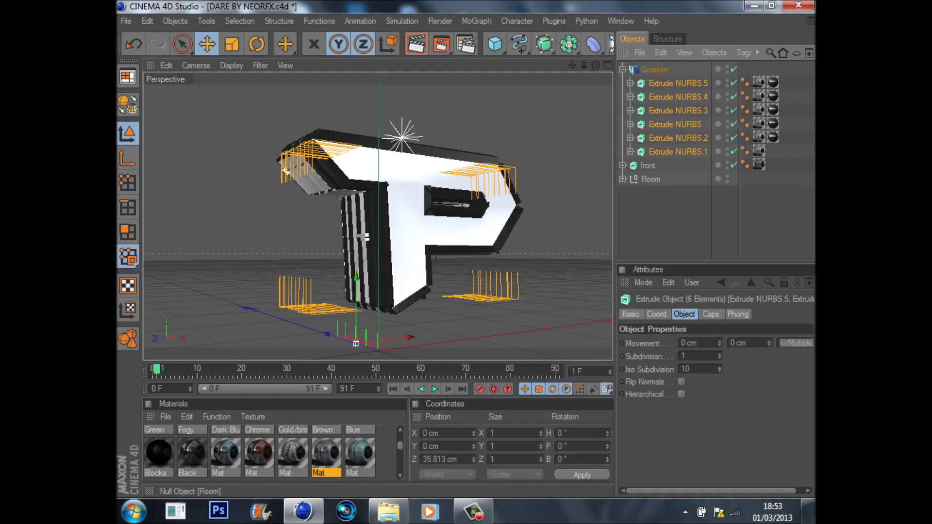
pyautogui.click(656, 214)
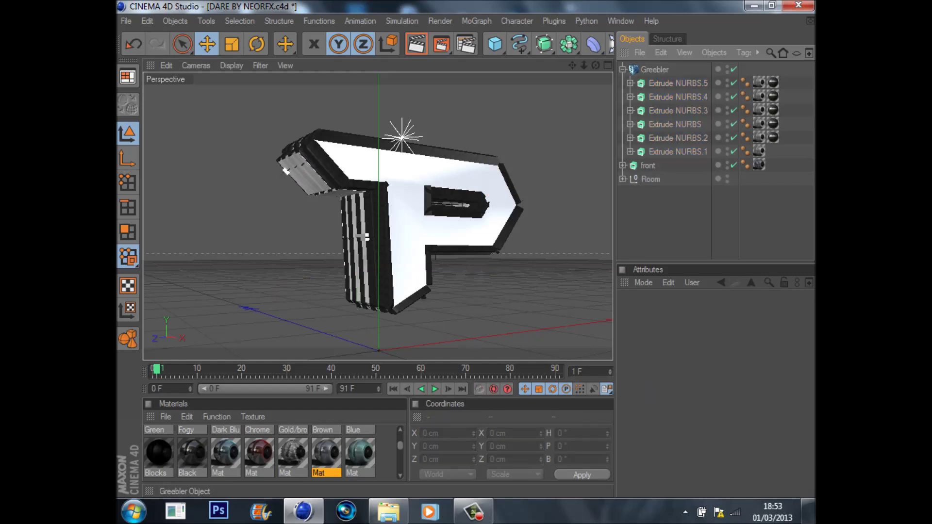
# Set the Greebler's base height minimum and maximum to 8 cm and its maximum bevel to 8%
pyautogui.click(654, 70)
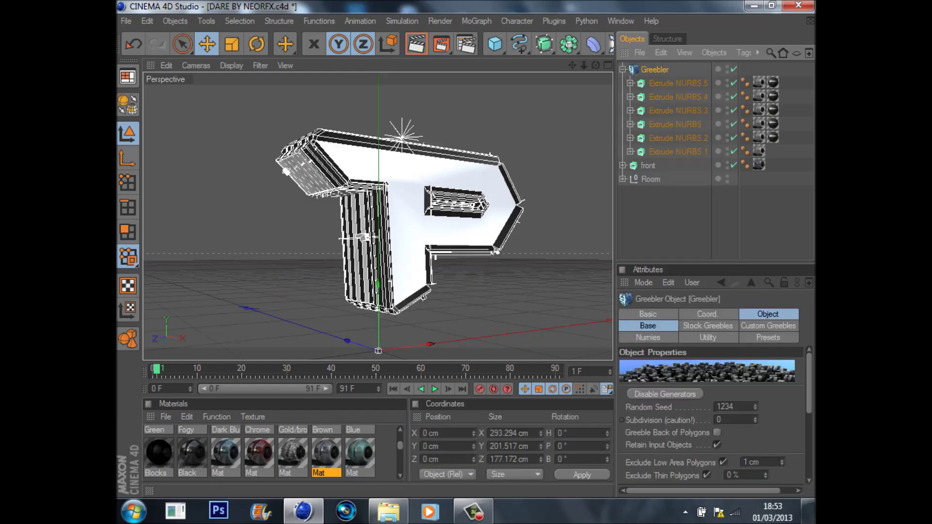
pyautogui.click(656, 214)
pyautogui.click(362, 237)
pyautogui.click(648, 314)
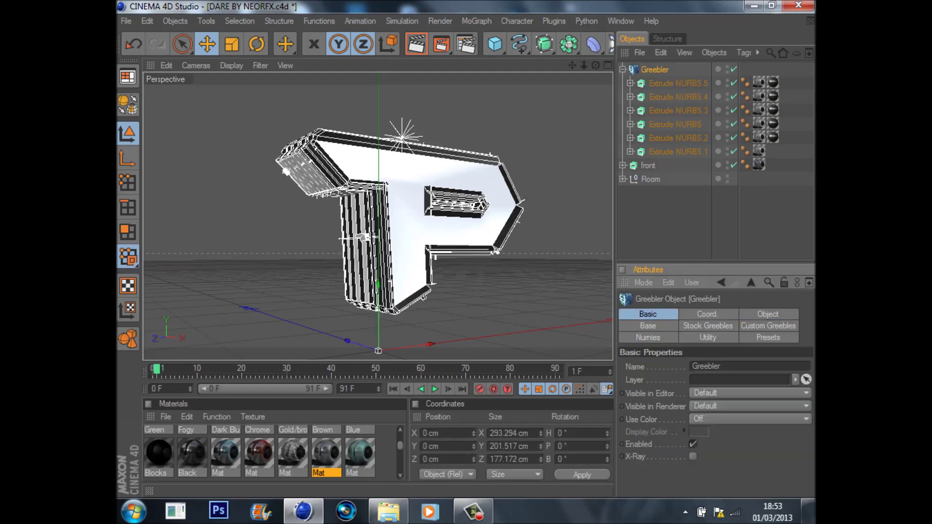
pyautogui.moveTo(707, 316); pyautogui.dragTo(649, 326)
pyautogui.click(648, 326)
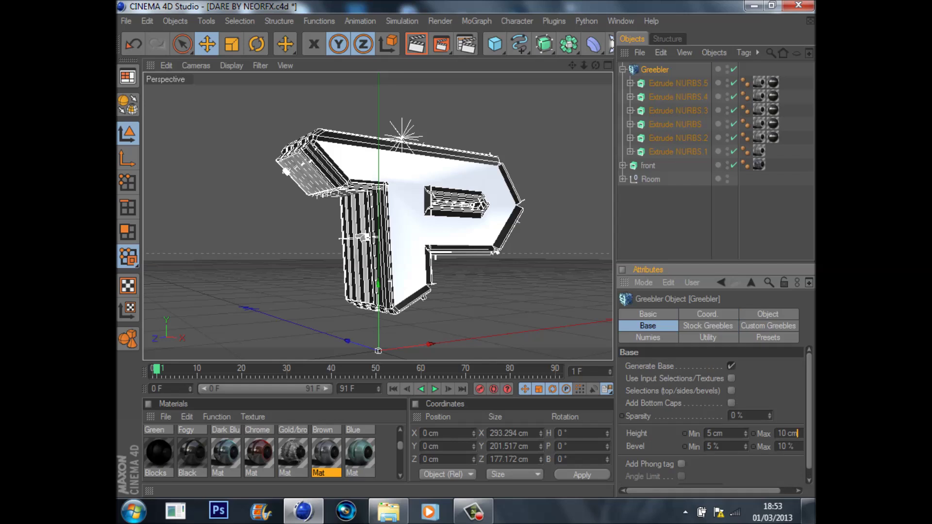
pyautogui.doubleClick(796, 434)
pyautogui.write('8')
pyautogui.press('Return')
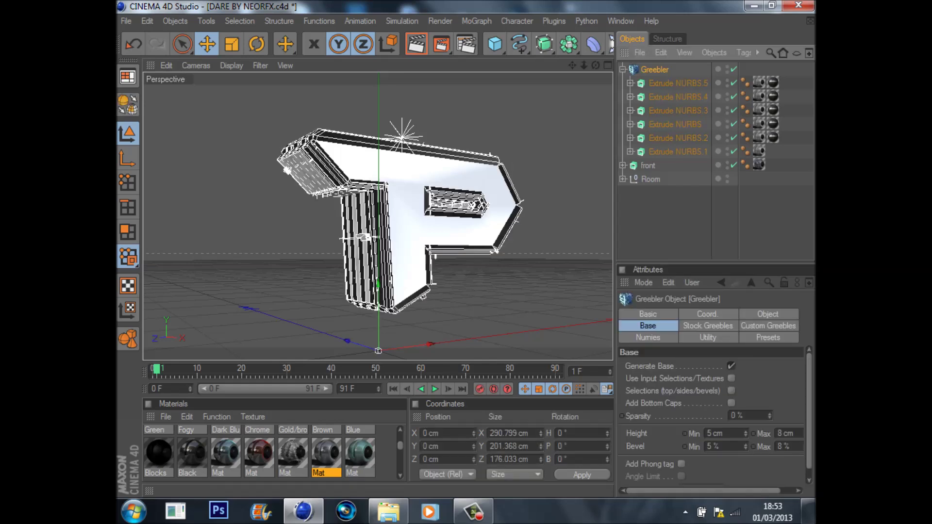
pyautogui.doubleClick(717, 434)
pyautogui.write('8')
pyautogui.click(679, 218)
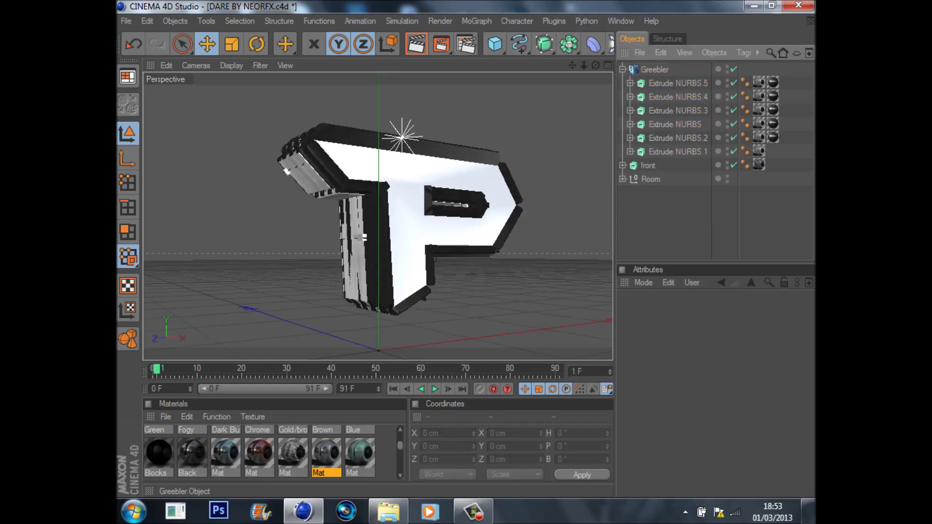
pyautogui.click(655, 69)
pyautogui.click(680, 219)
pyautogui.click(678, 152)
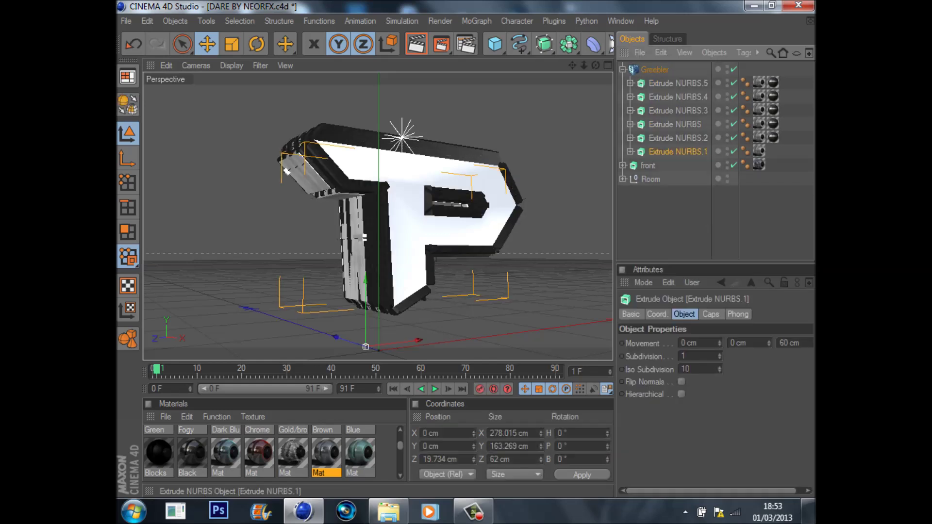
pyautogui.click(678, 139)
pyautogui.click(675, 124)
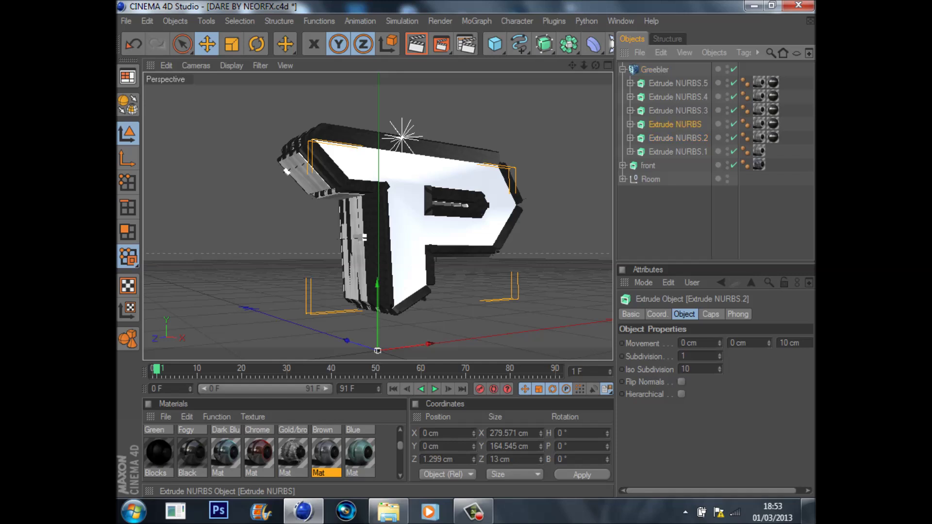
# Move the front object slightly forward along the Z axis, to about -3.55 cm
pyautogui.click(679, 111)
pyautogui.click(678, 97)
pyautogui.click(678, 83)
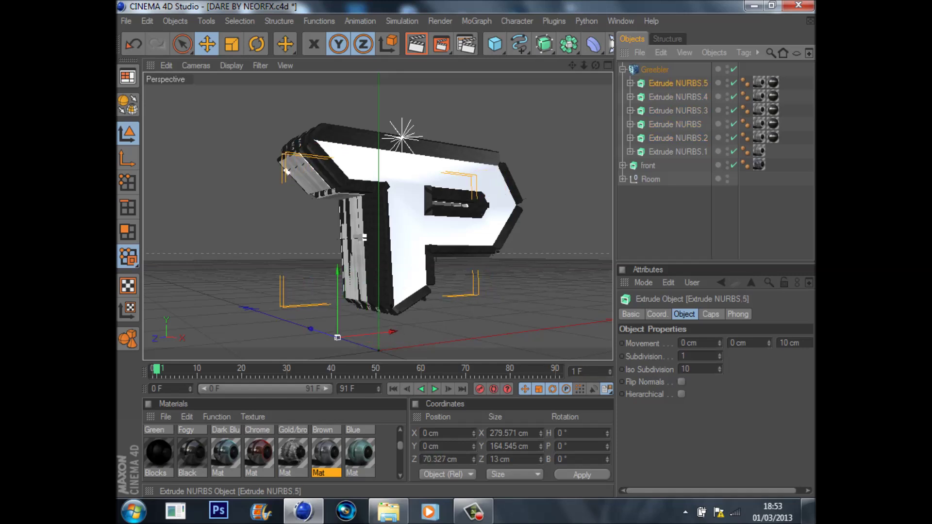
pyautogui.click(680, 219)
pyautogui.click(649, 165)
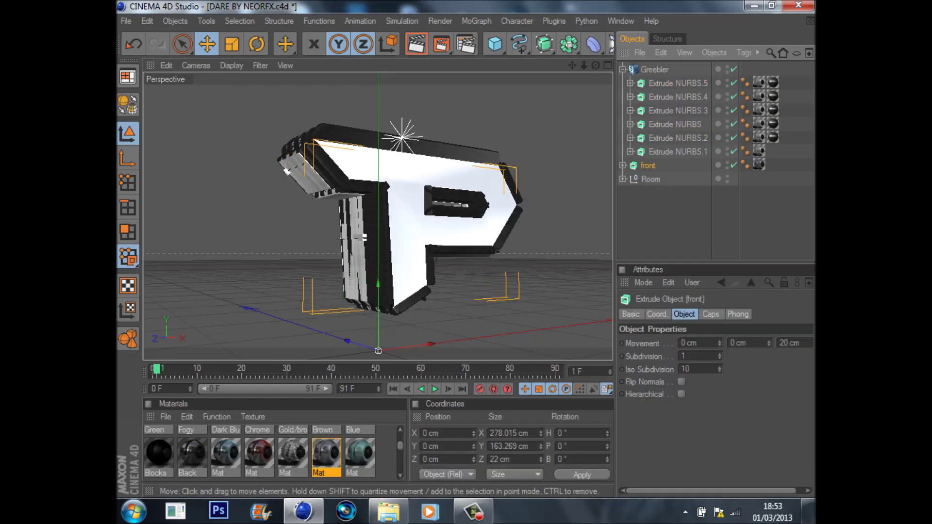
pyautogui.moveTo(347, 342); pyautogui.dragTo(381, 351)
pyautogui.hotkey('ctrl', 'shift', 'a')
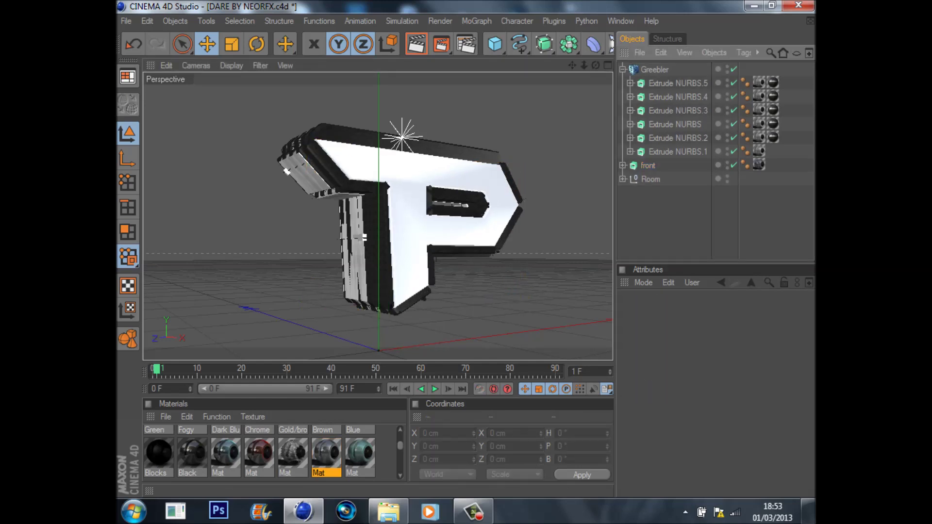
# Set the minimum surface offset of the Greebler's stock greebles to -3 cm
pyautogui.click(654, 70)
pyautogui.click(708, 326)
pyautogui.click(644, 380)
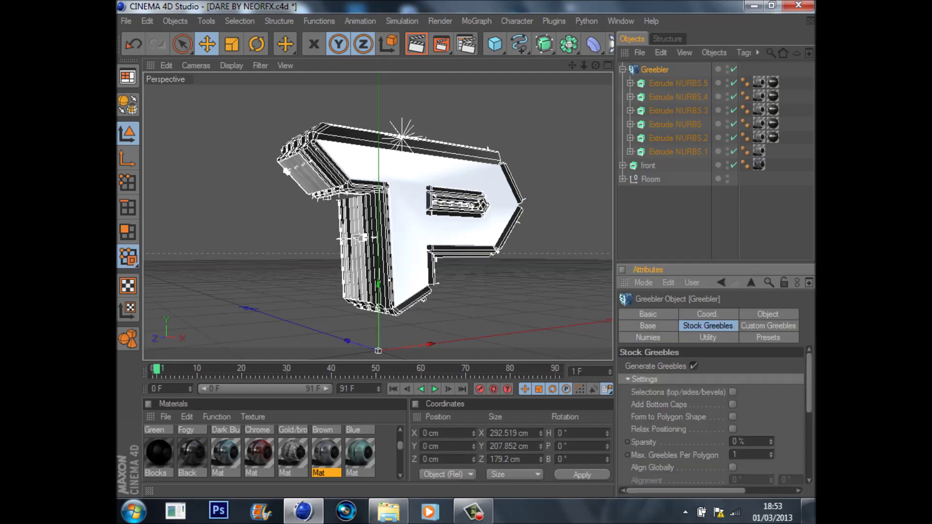
pyautogui.scroll(-3, 714, 418)
pyautogui.moveTo(777, 422); pyautogui.dragTo(777, 426)
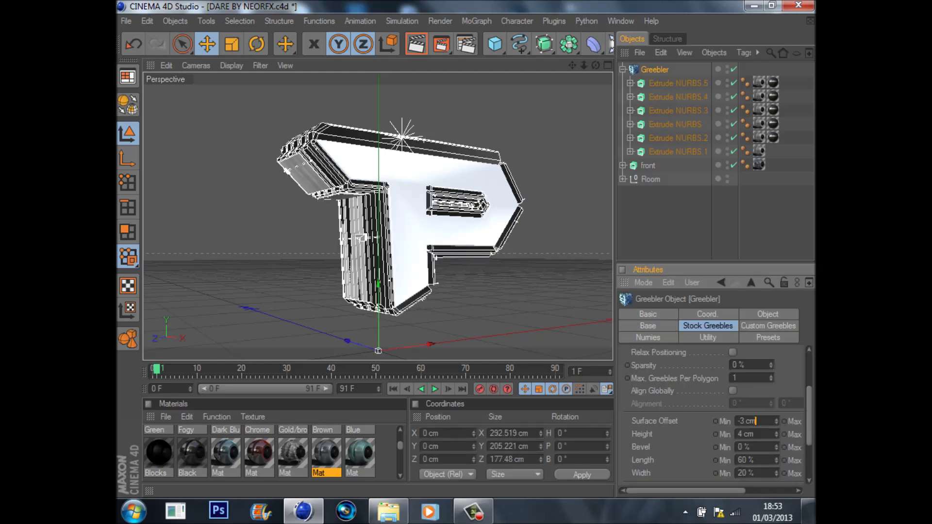
# Set the stock greebles' minimum length to 40% and minimum width to 30%
pyautogui.moveTo(756, 461); pyautogui.dragTo(738, 460)
pyautogui.write('40')
pyautogui.press('Return')
pyautogui.press('Tab')
pyautogui.write('30')
pyautogui.press('Return')
pyautogui.click(676, 214)
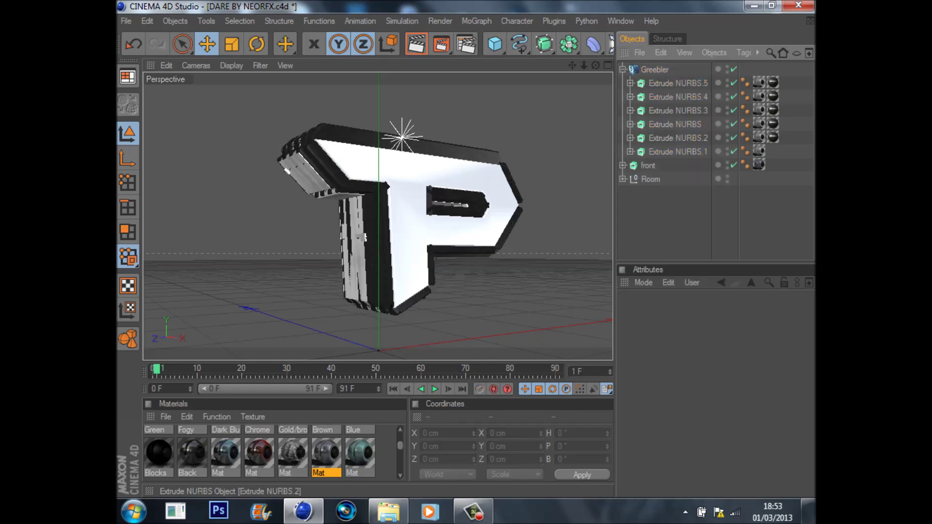
# Set the Greebler's base height minimum and maximum to 5 cm and its bevel minimum and maximum to 5%
pyautogui.click(654, 69)
pyautogui.click(649, 326)
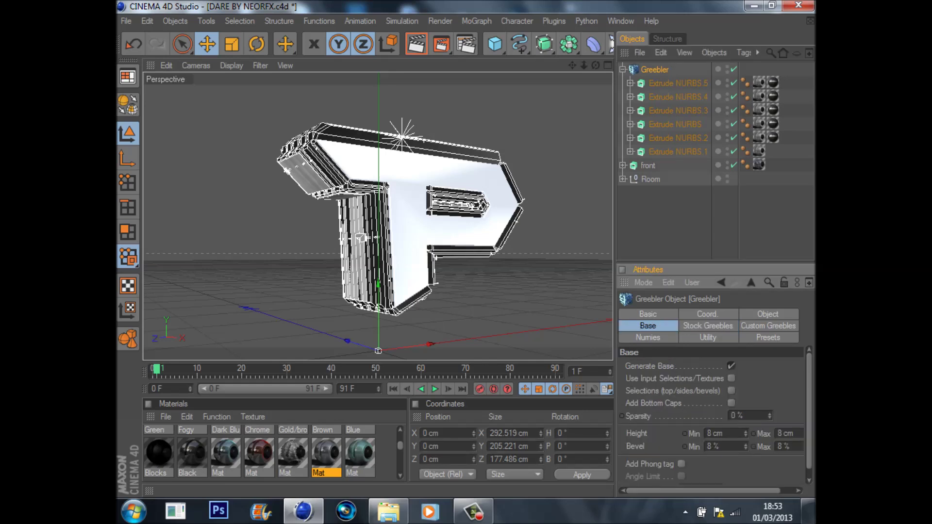
pyautogui.doubleClick(723, 434)
pyautogui.write('5')
pyautogui.press('Tab')
pyautogui.write('5')
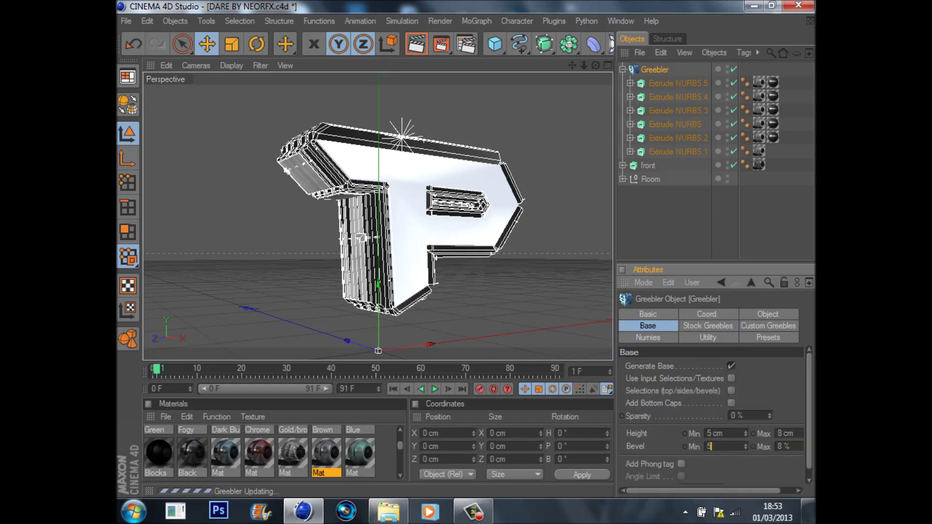
pyautogui.press('Tab')
pyautogui.write('5')
pyautogui.press('Tab')
pyautogui.write('5')
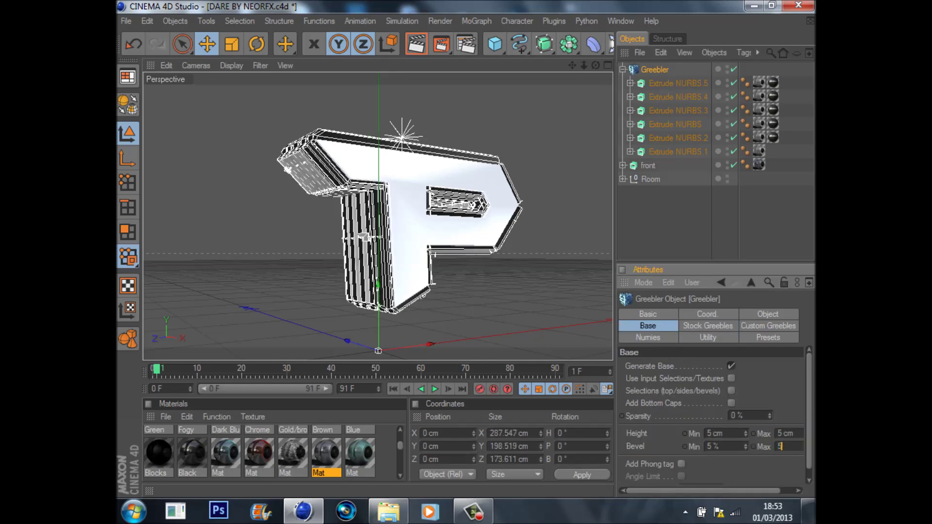
pyautogui.click(676, 214)
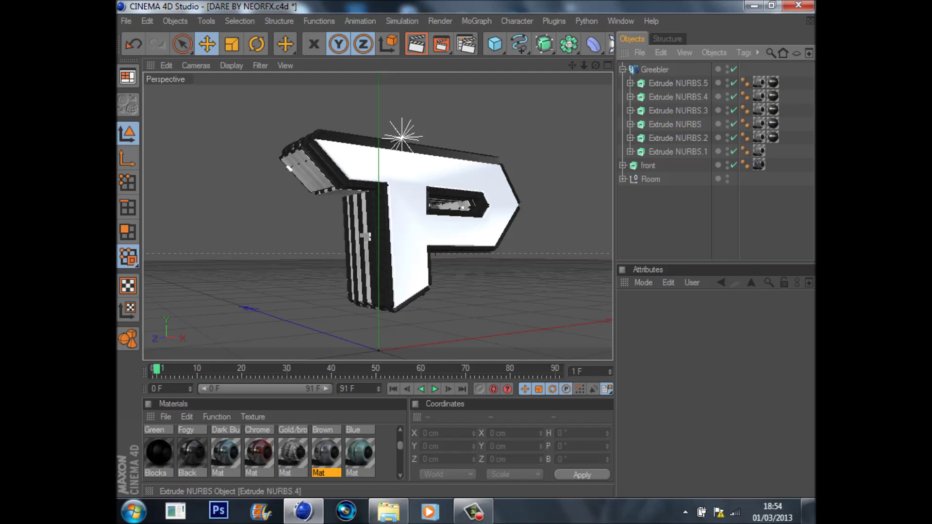
pyautogui.click(630, 83)
pyautogui.click(630, 83)
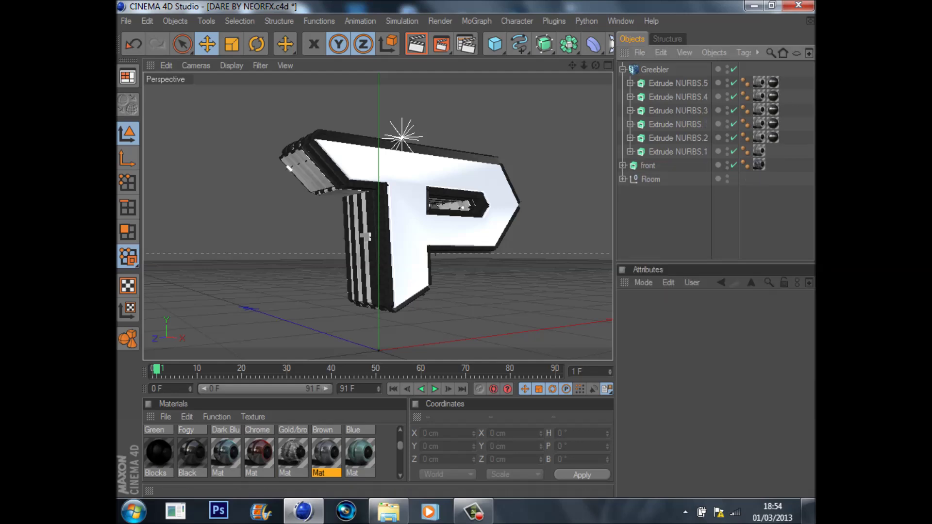
pyautogui.keyDown('alt'); pyautogui.moveTo(486, 204); pyautogui.dragTo(471, 207, button='middle'); pyautogui.keyUp('alt')
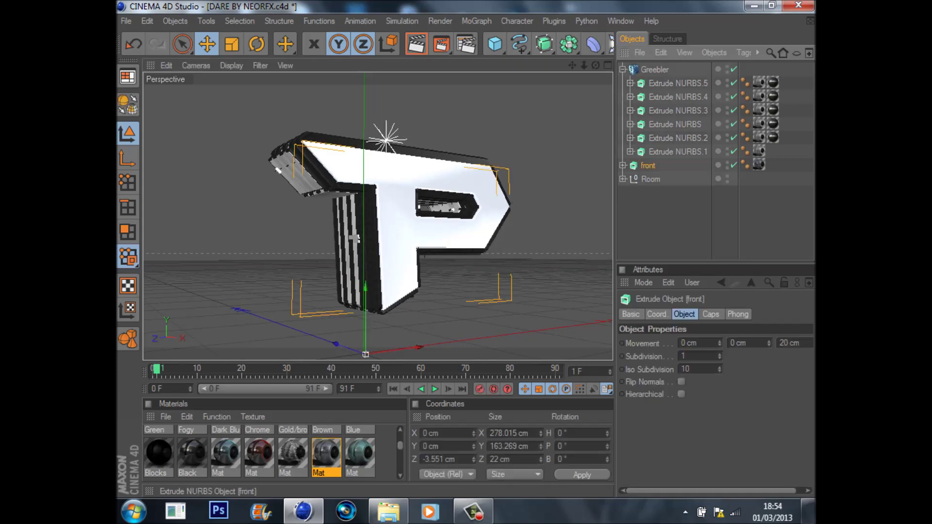
# Fracture the front object into 50 pieces with NitroBlast Main at Medium quality
pyautogui.click(648, 166)
pyautogui.click(587, 21)
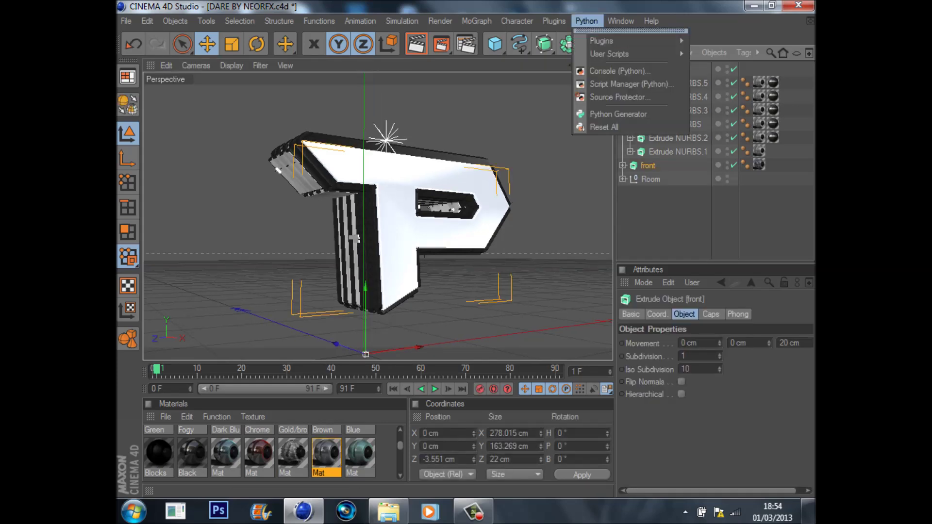
pyautogui.moveTo(603, 41)
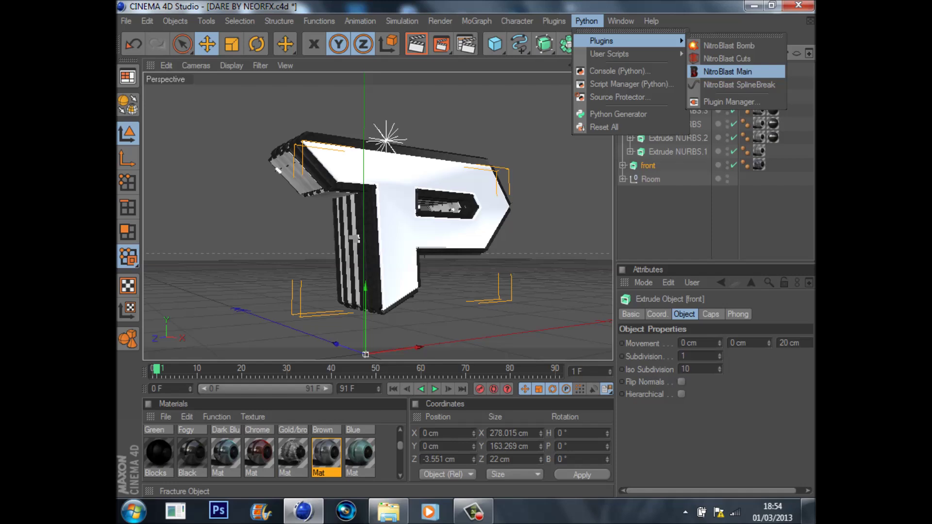
pyautogui.click(727, 72)
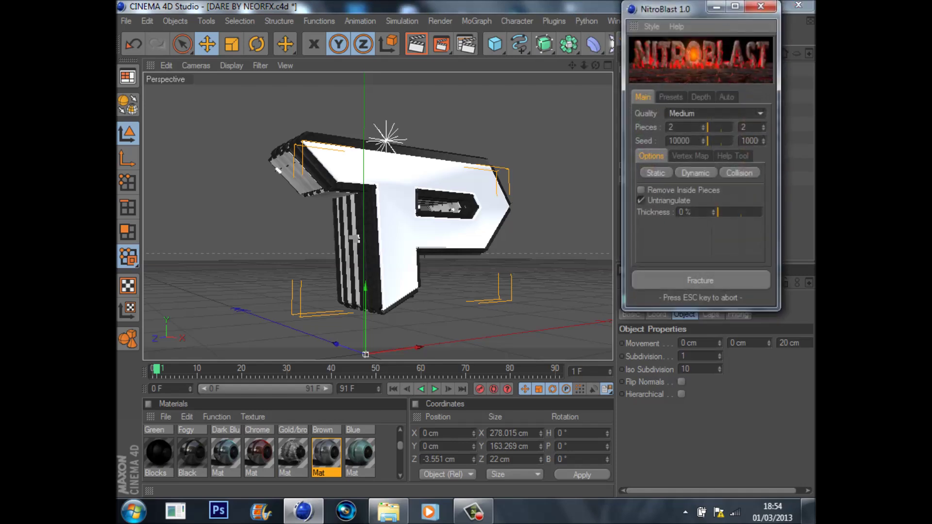
pyautogui.doubleClick(675, 127)
pyautogui.write('50')
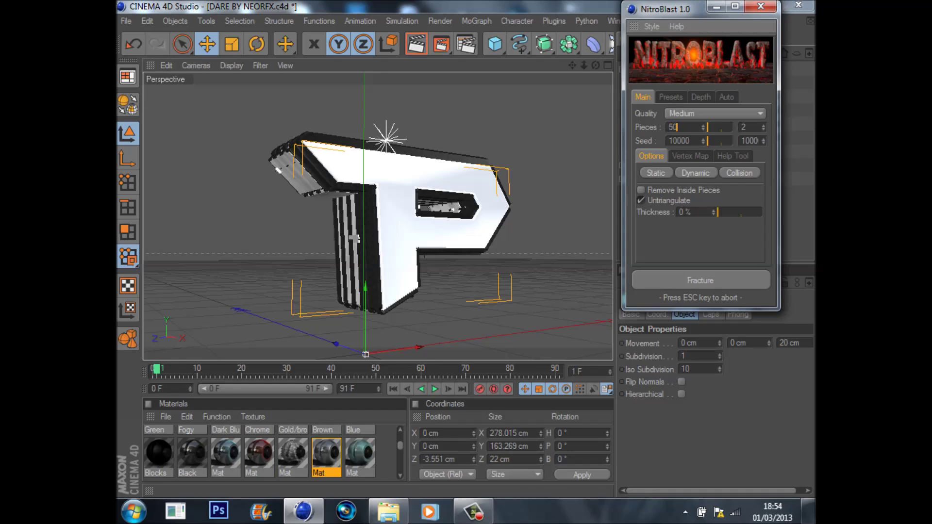
pyautogui.press('Return')
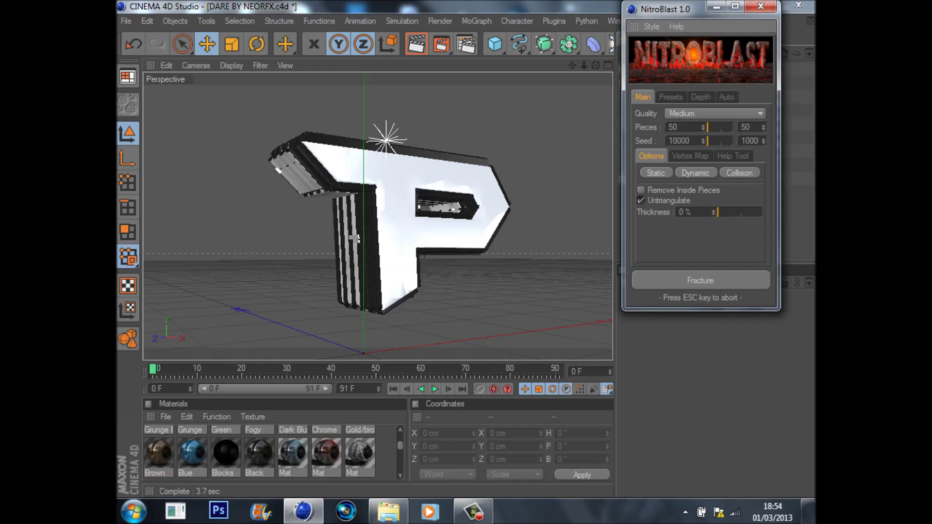
pyautogui.click(758, 6)
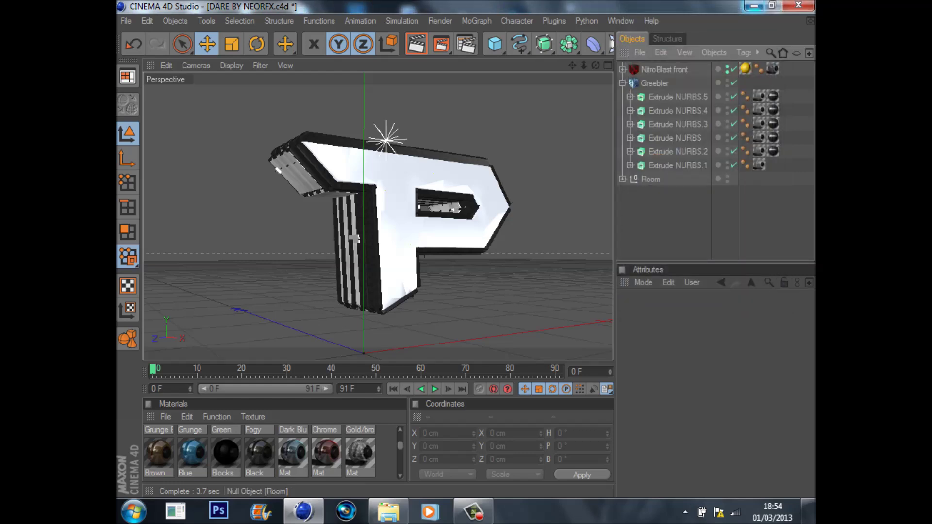
# Try nesting the NitroBlast front object under the Greebler
pyautogui.click(665, 70)
pyautogui.moveTo(665, 70); pyautogui.dragTo(655, 83)
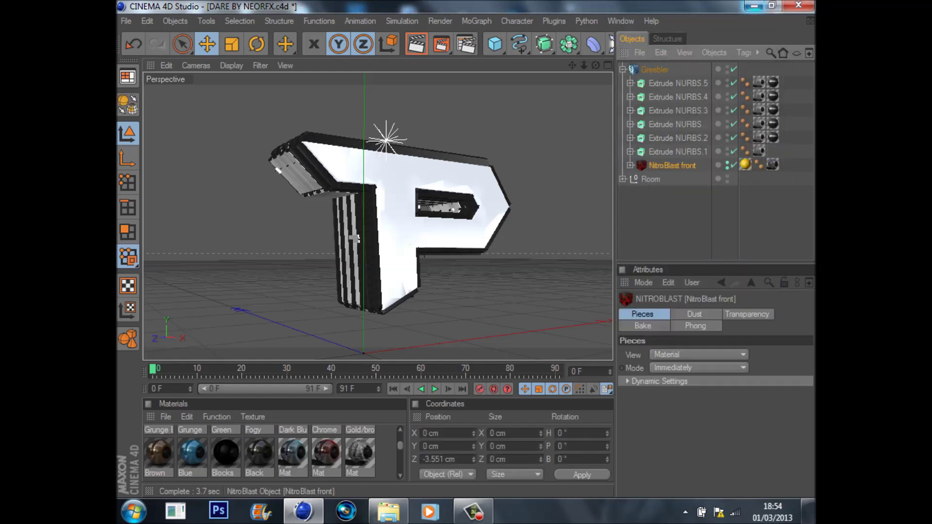
pyautogui.click(673, 209)
pyautogui.click(673, 165)
pyautogui.click(672, 209)
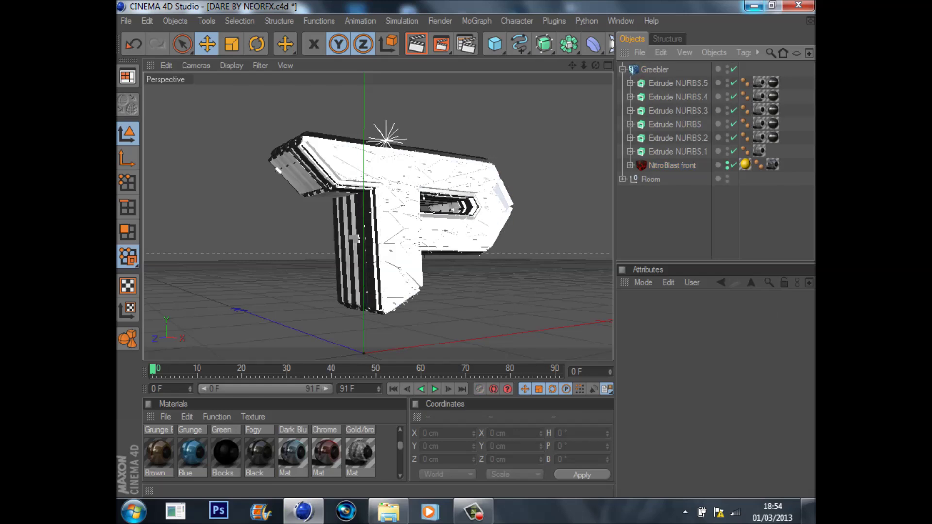
# Take the NitroBlast front object back out of the Greebler to the top level of the hierarchy
pyautogui.click(630, 165)
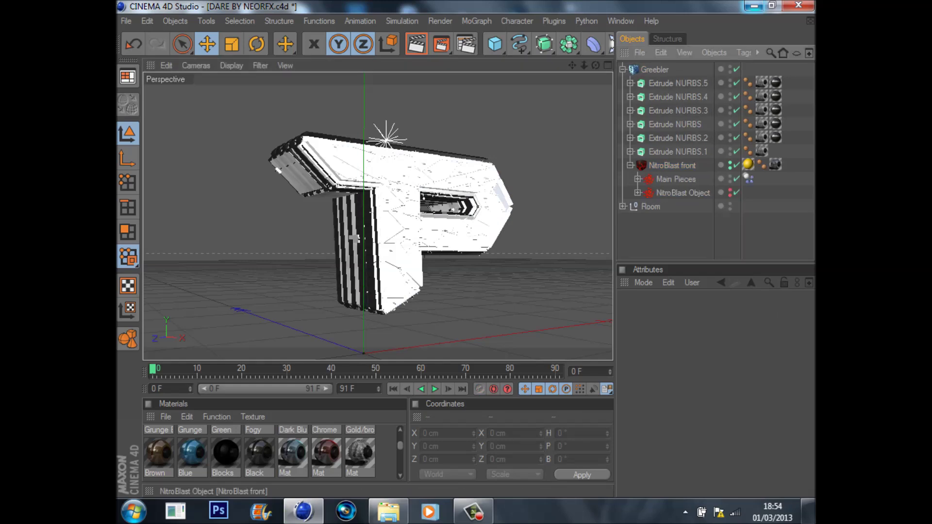
pyautogui.click(630, 166)
pyautogui.moveTo(672, 166); pyautogui.dragTo(672, 209)
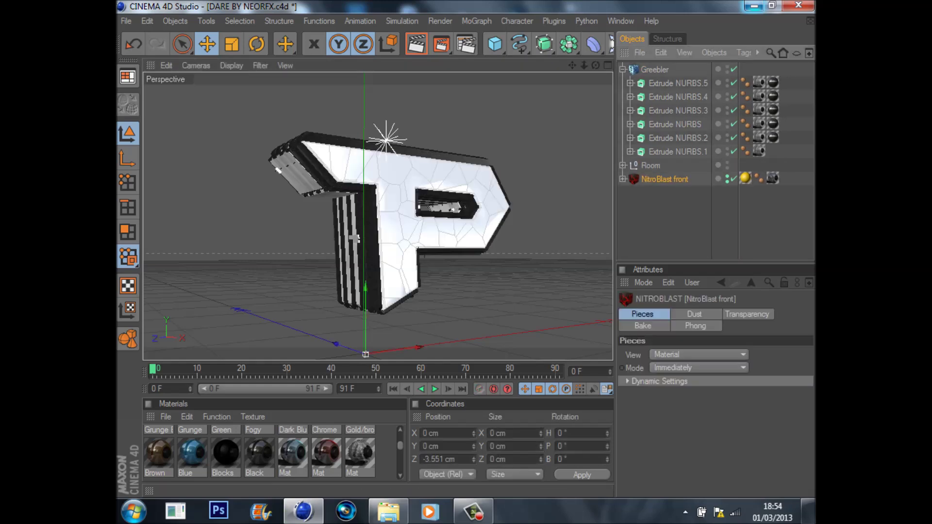
pyautogui.click(673, 216)
# Examine the fracture pattern and the Main Pieces group inside the NitroBlast front object
pyautogui.click(665, 180)
pyautogui.click(623, 179)
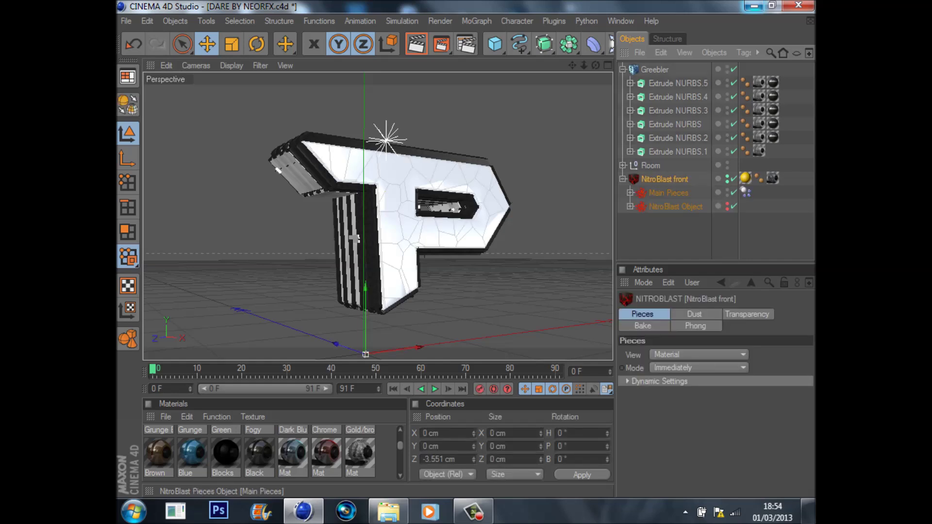
pyautogui.click(669, 193)
pyautogui.click(630, 193)
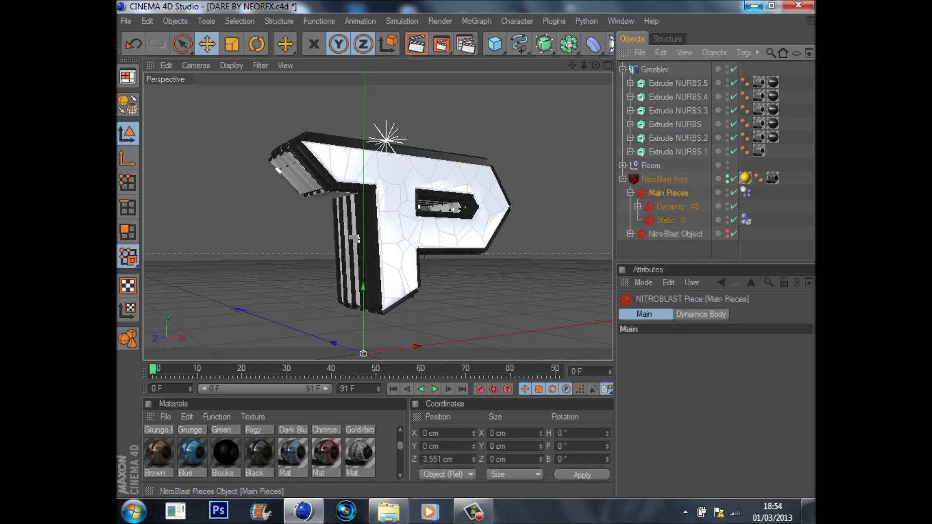
pyautogui.click(630, 193)
pyautogui.click(624, 180)
pyautogui.hotkey('ctrl', 'z')
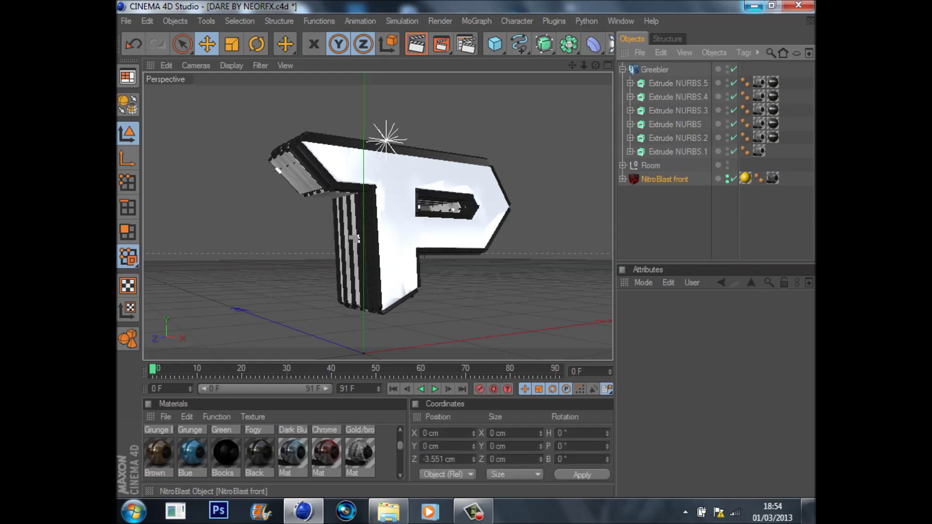
pyautogui.hotkey('ctrl', 'z')
pyautogui.hotkey('ctrl', 'z')
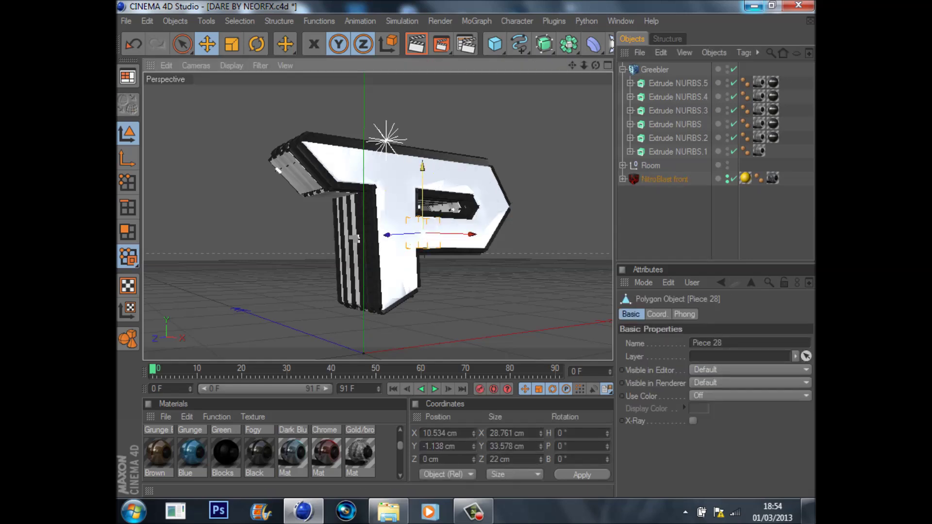
pyautogui.click(665, 179)
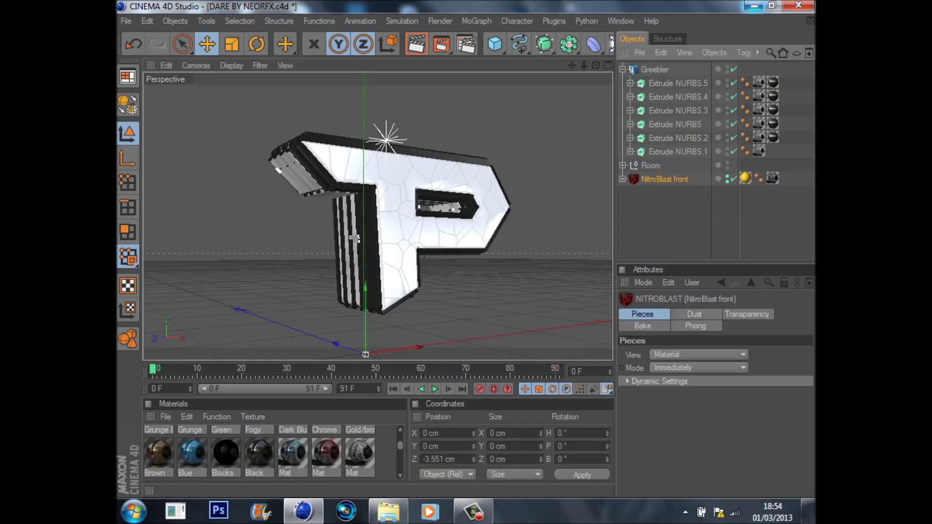
pyautogui.click(664, 206)
pyautogui.hotkey('ctrl', 'z')
pyautogui.hotkey('ctrl', 'z')
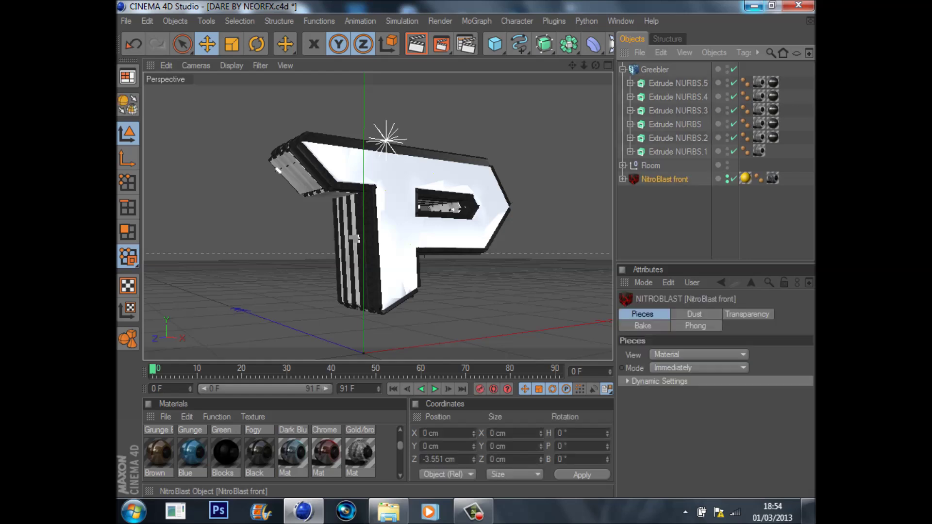
pyautogui.hotkey('ctrl', 'z')
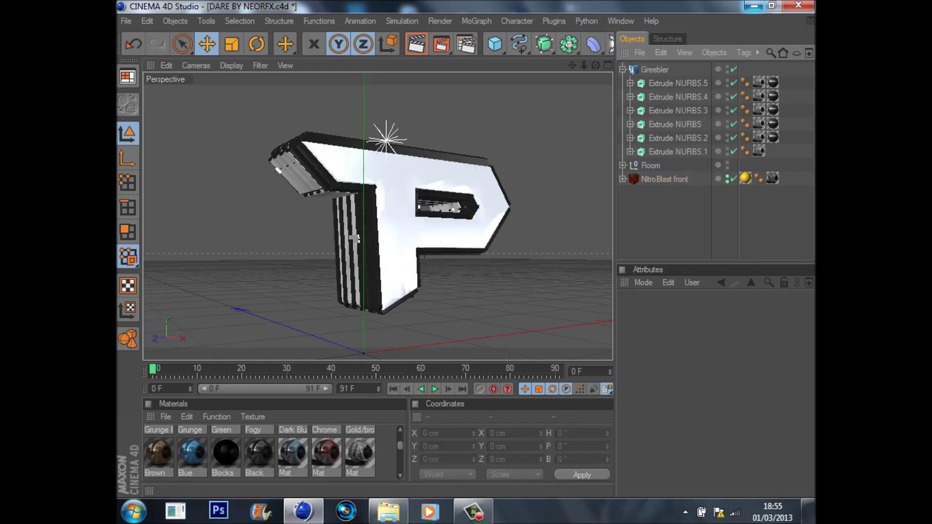
# Try applying the grey metallic Mat and the red metallic Mat to the NitroBlast front object
pyautogui.click(773, 179)
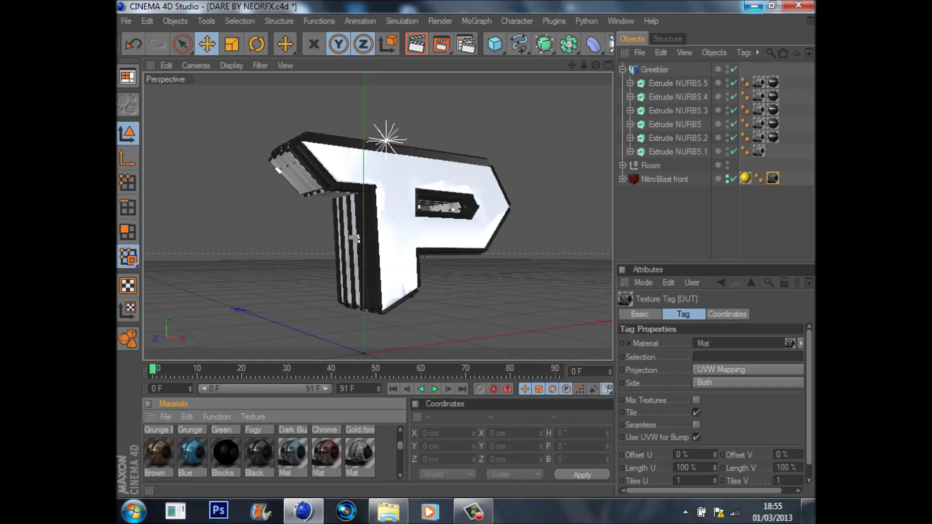
pyautogui.moveTo(360, 452); pyautogui.dragTo(665, 179)
pyautogui.click(772, 214)
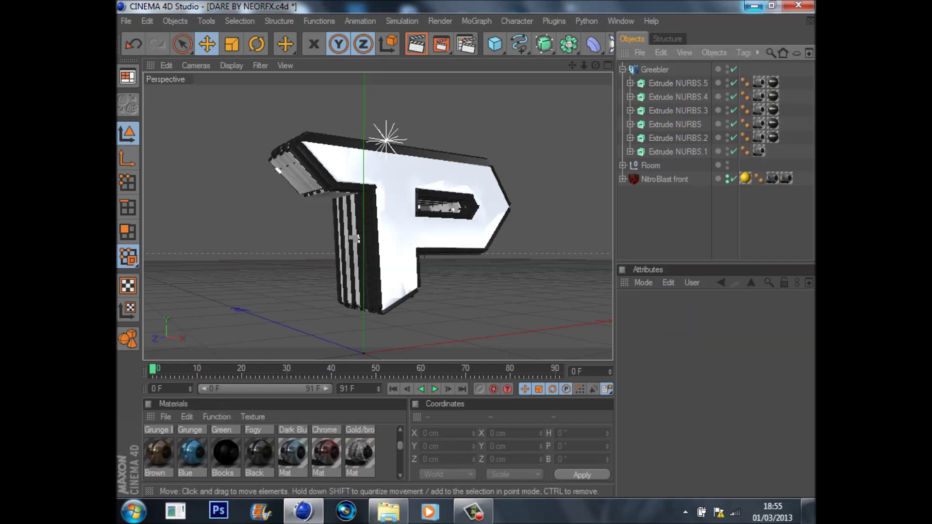
pyautogui.moveTo(326, 453); pyautogui.dragTo(666, 180)
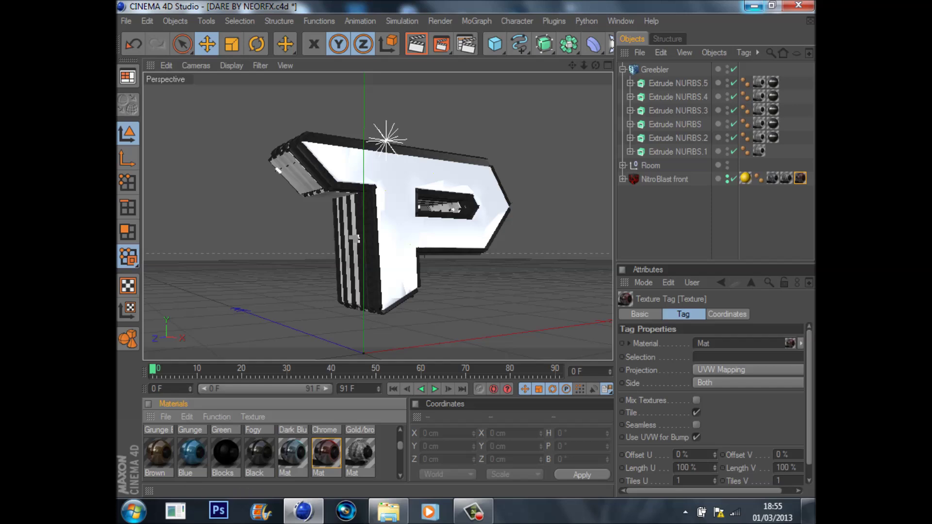
pyautogui.click(773, 214)
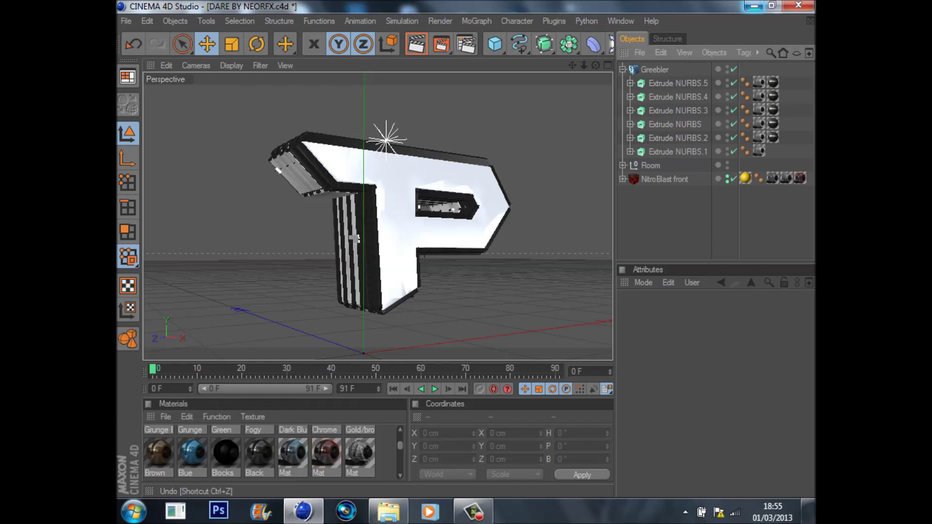
# Undo the two added material assignments on the NitroBlast front object
pyautogui.hotkey('ctrl', 'z')
pyautogui.hotkey('ctrl', 'z')
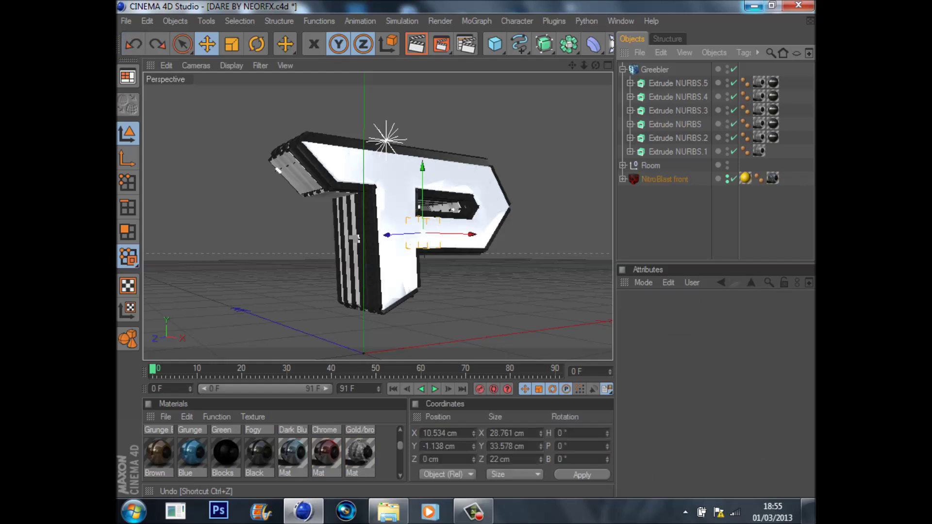
pyautogui.click(133, 44)
pyautogui.click(134, 45)
pyautogui.click(133, 44)
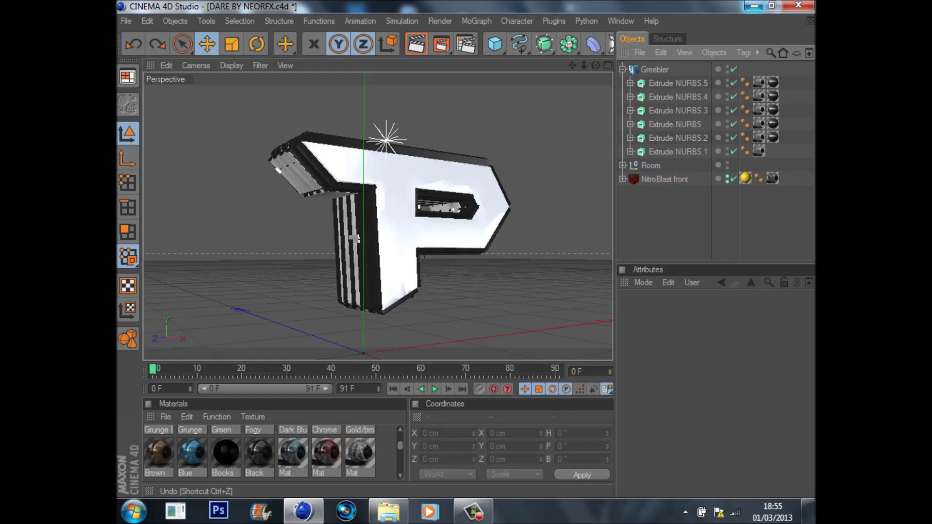
pyautogui.click(133, 44)
pyautogui.click(133, 44)
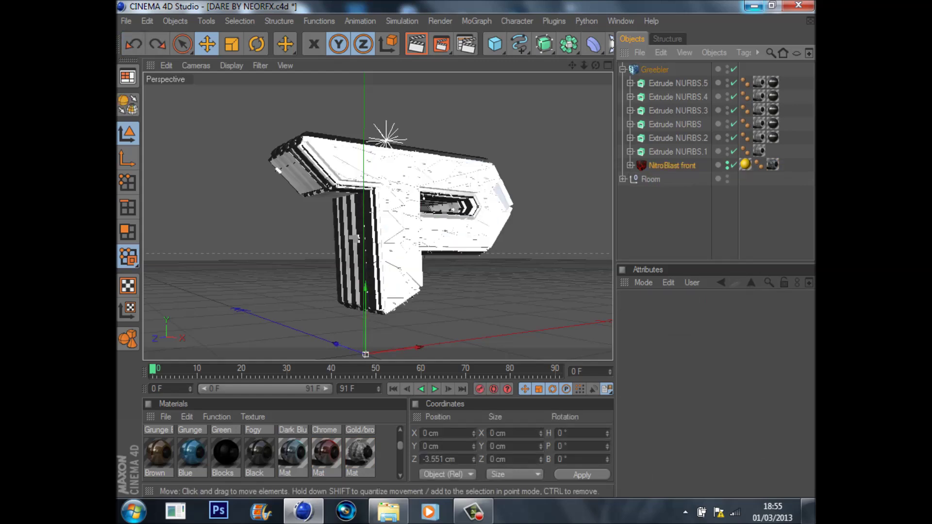
pyautogui.hotkey('ctrl', 'y')
pyautogui.hotkey('ctrl', 'y')
pyautogui.hotkey('ctrl', 'y')
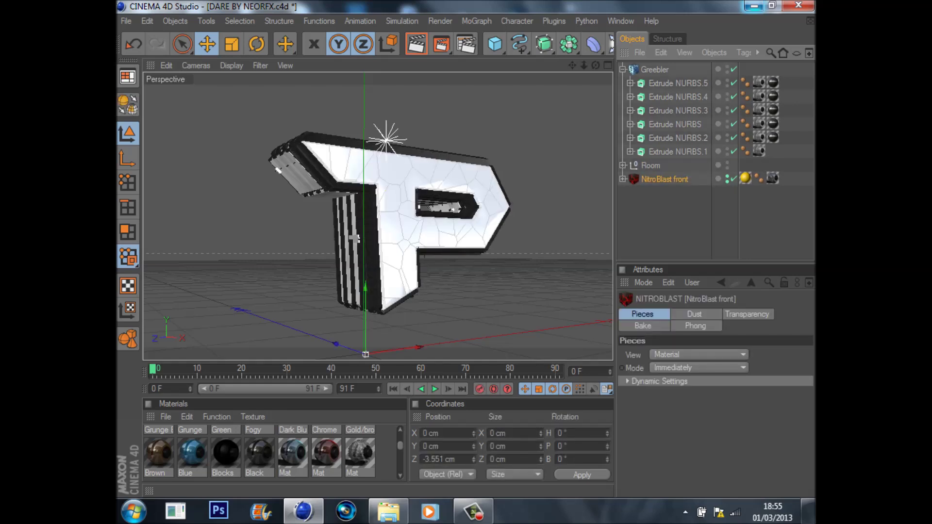
pyautogui.click(671, 218)
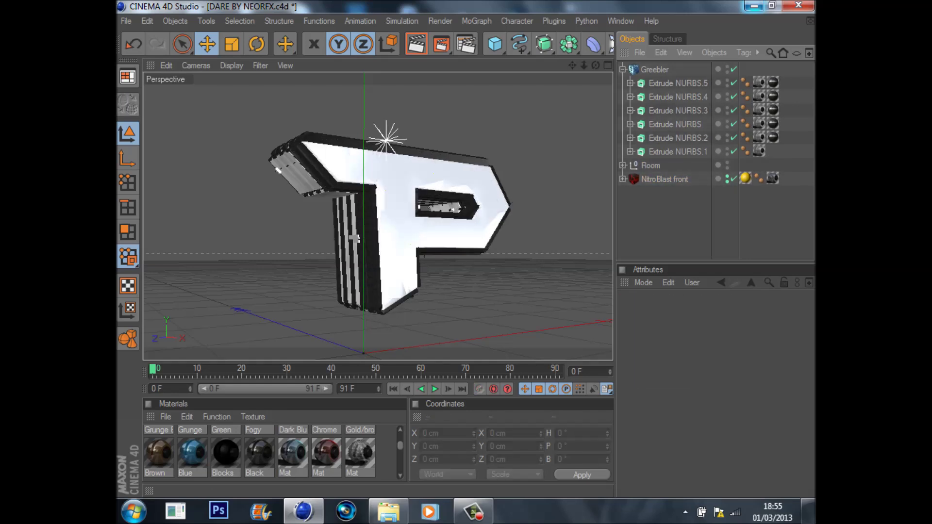
pyautogui.hotkey('ctrl', 'y')
pyautogui.hotkey('ctrl', 'z')
# Add a MoGraph Fracture object and nest the NitroBlast front object inside it
pyautogui.click(476, 21)
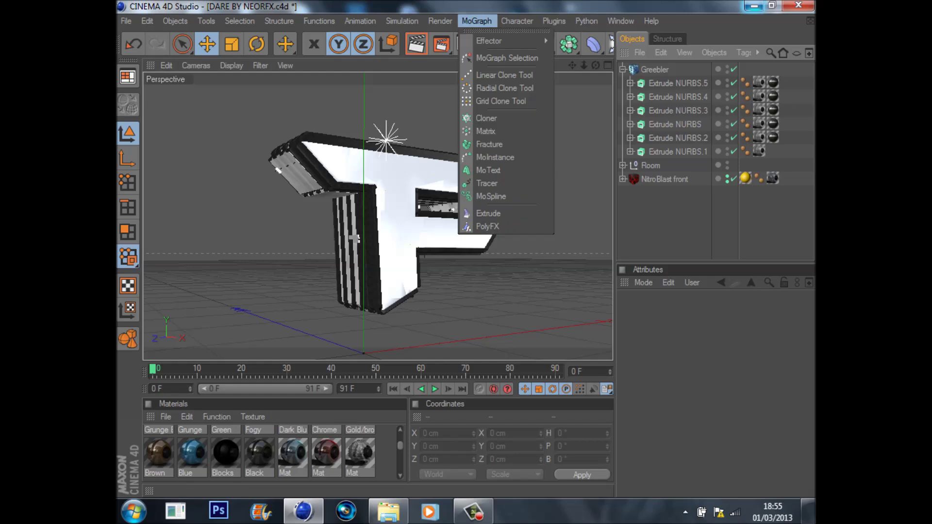
pyautogui.click(489, 144)
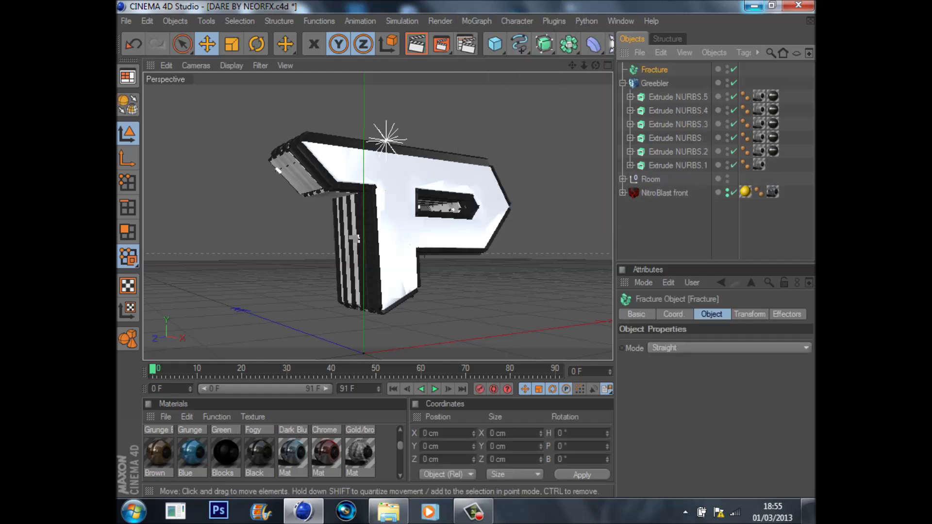
pyautogui.moveTo(655, 70); pyautogui.dragTo(654, 179)
pyautogui.click(668, 221)
pyautogui.click(654, 179)
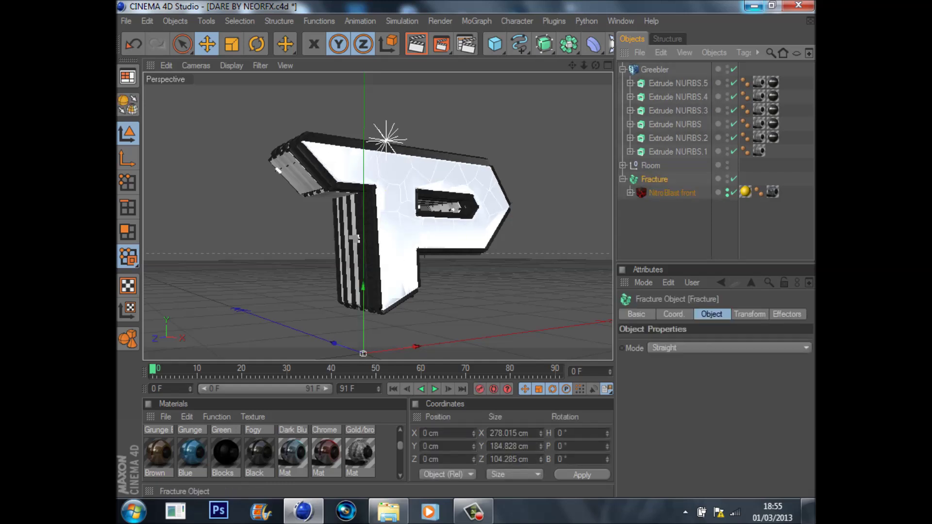
# Add a Group effector and nest the Fracture object, with its NitroBlast front child, inside it
pyautogui.click(477, 20)
pyautogui.moveTo(488, 39)
pyautogui.click(573, 44)
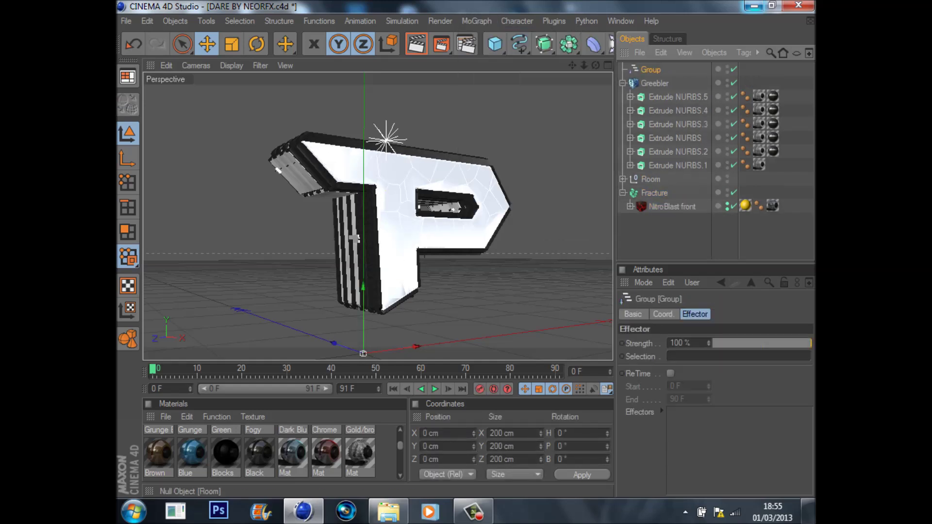
pyautogui.click(655, 193)
pyautogui.moveTo(650, 69); pyautogui.dragTo(651, 180)
pyautogui.click(672, 233)
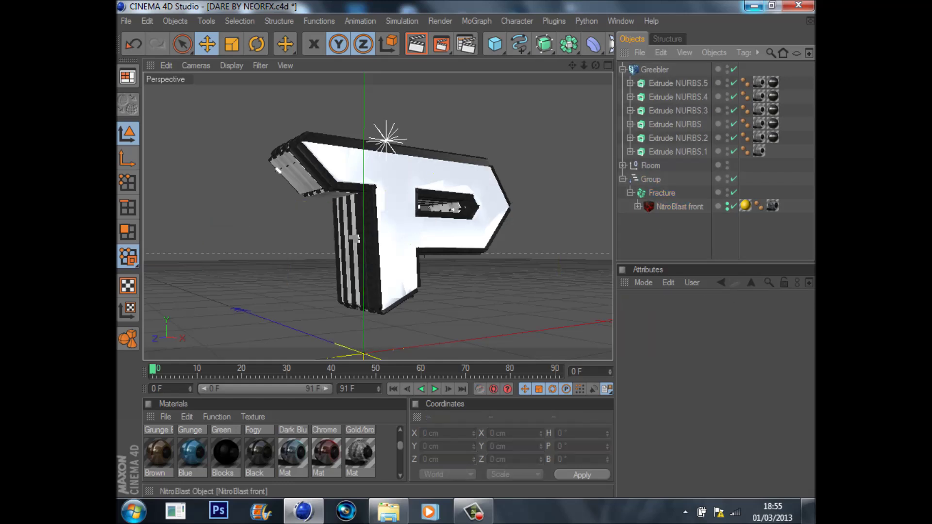
# Take the NitroBlast front object back to the top level and delete the Group effector and Fracture object
pyautogui.moveTo(680, 206); pyautogui.dragTo(672, 231)
pyautogui.click(672, 233)
pyautogui.click(662, 192)
pyautogui.keyDown('shift'); pyautogui.click(652, 179); pyautogui.keyUp('shift')
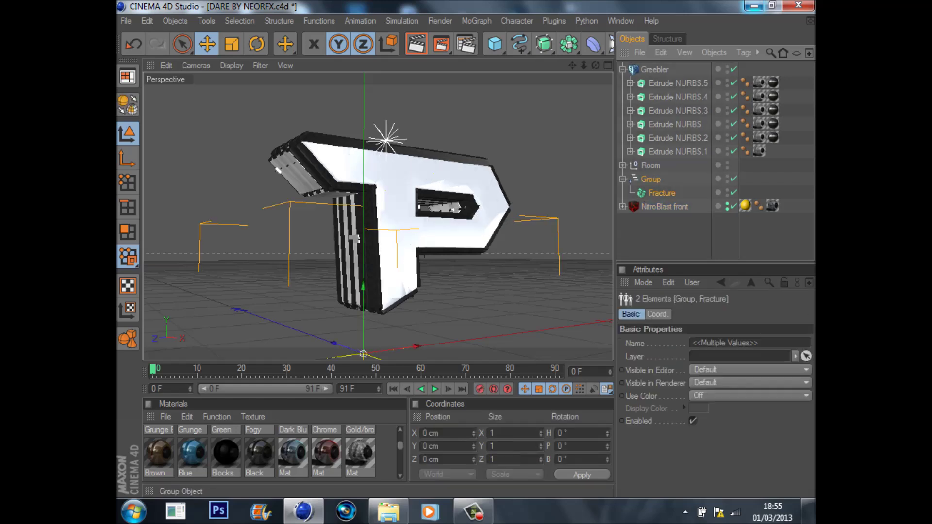
pyautogui.press('Delete')
pyautogui.click(664, 179)
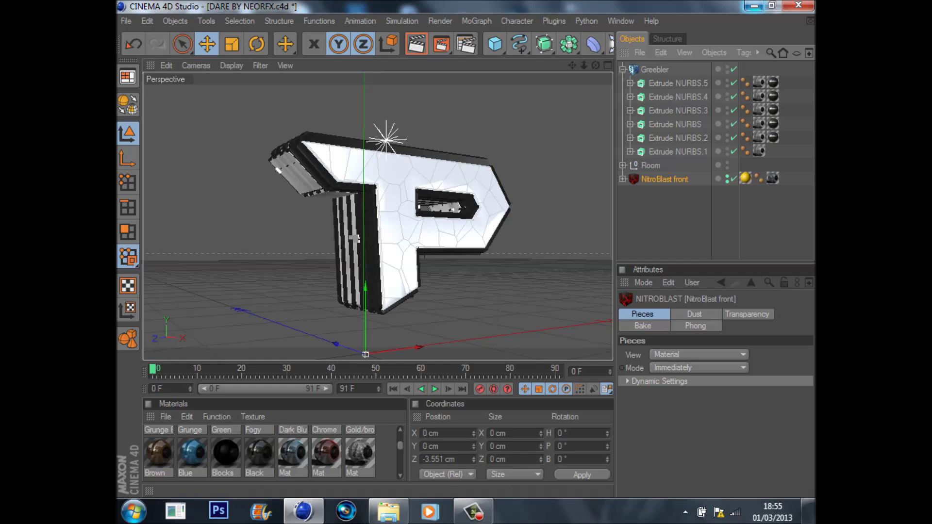
# Add a MoGraph Group effector and a Random effector to the scene
pyautogui.click(477, 20)
pyautogui.moveTo(505, 41)
pyautogui.click(577, 45)
pyautogui.click(476, 21)
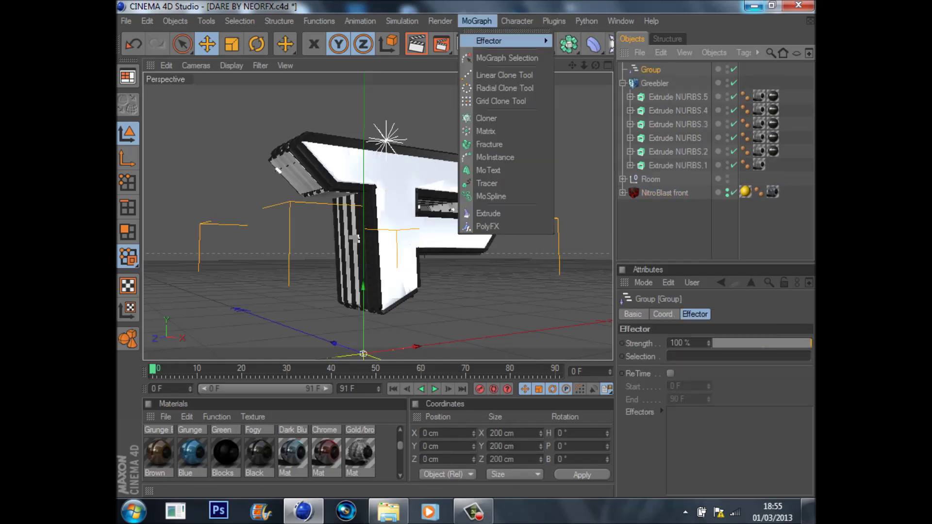
pyautogui.click(581, 128)
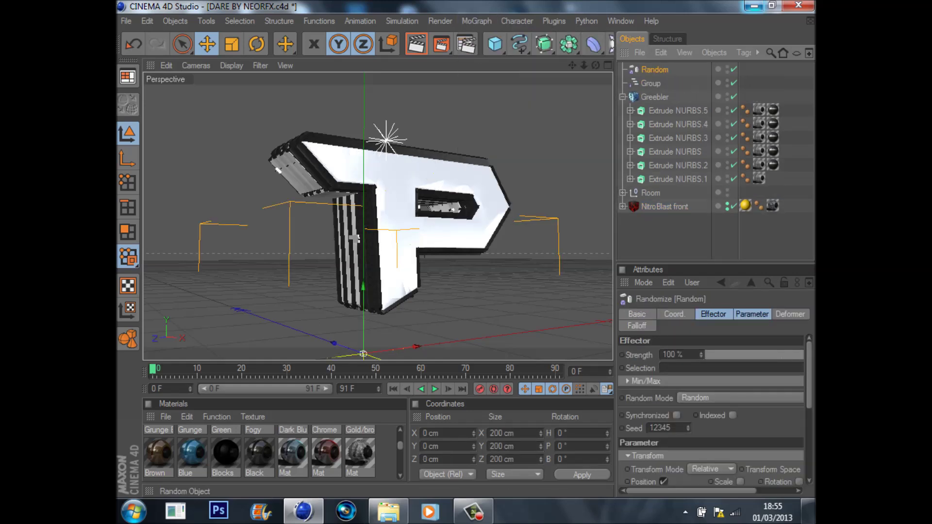
# Nest the Random effector inside the Group effector, with the NitroBlast front object as the Random effector's child
pyautogui.moveTo(650, 70); pyautogui.dragTo(662, 194)
pyautogui.click(664, 207)
pyautogui.click(690, 194)
pyautogui.click(662, 193)
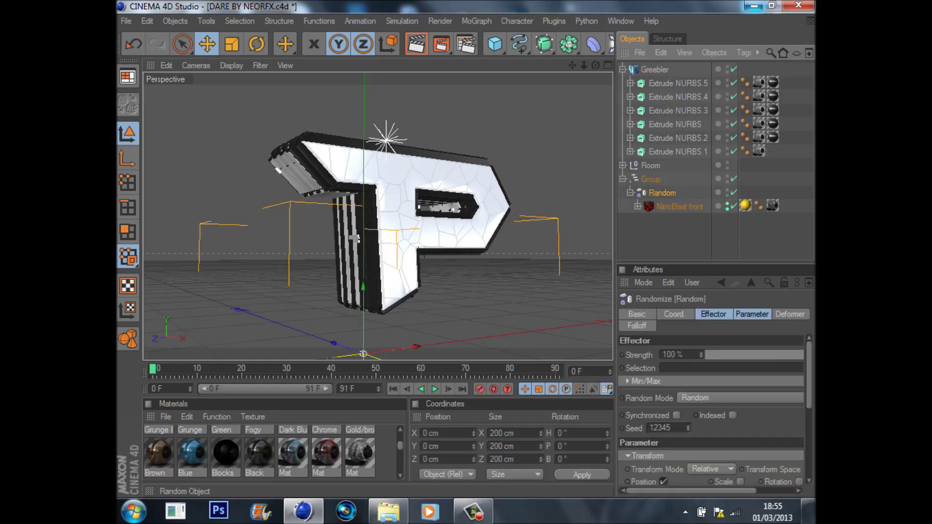
# Set the Random effector's deformation to Point and its strength to 4 %
pyautogui.click(791, 315)
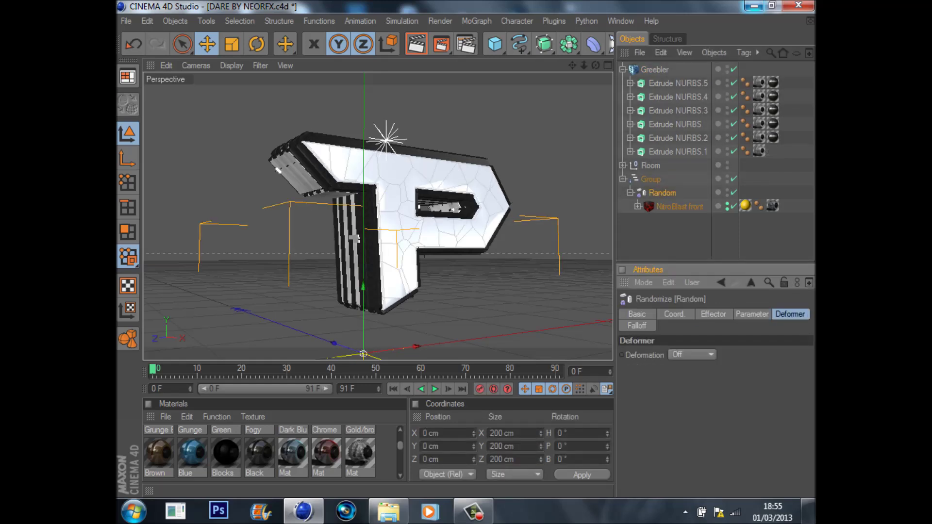
pyautogui.click(692, 354)
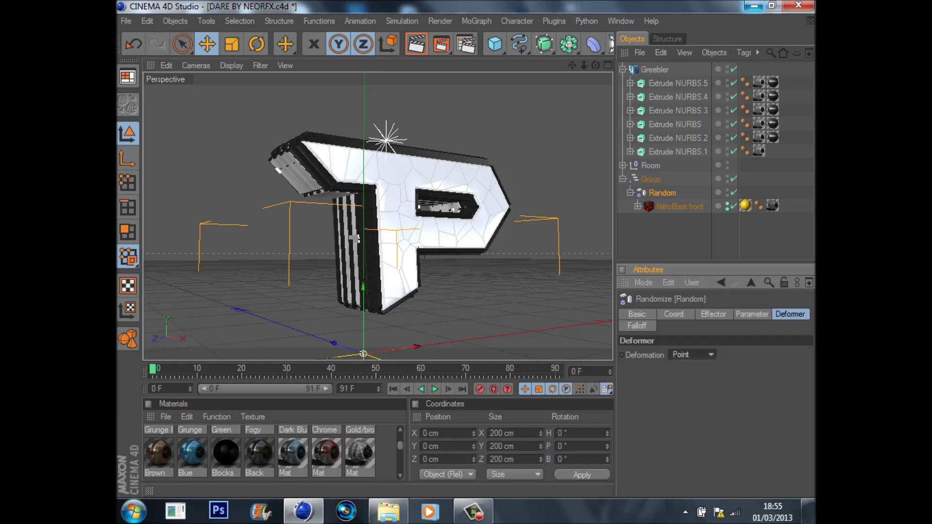
pyautogui.click(680, 391)
pyautogui.click(713, 314)
pyautogui.moveTo(808, 355); pyautogui.dragTo(707, 355)
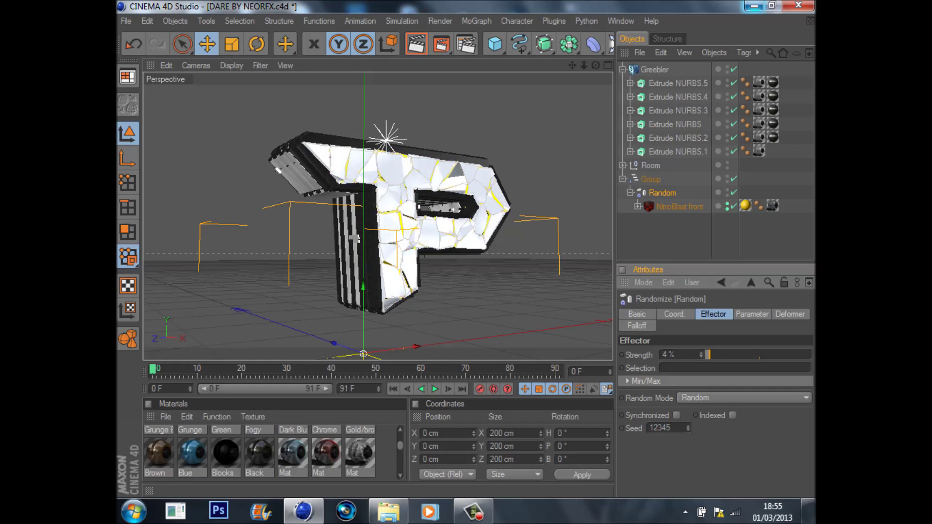
pyautogui.click(676, 236)
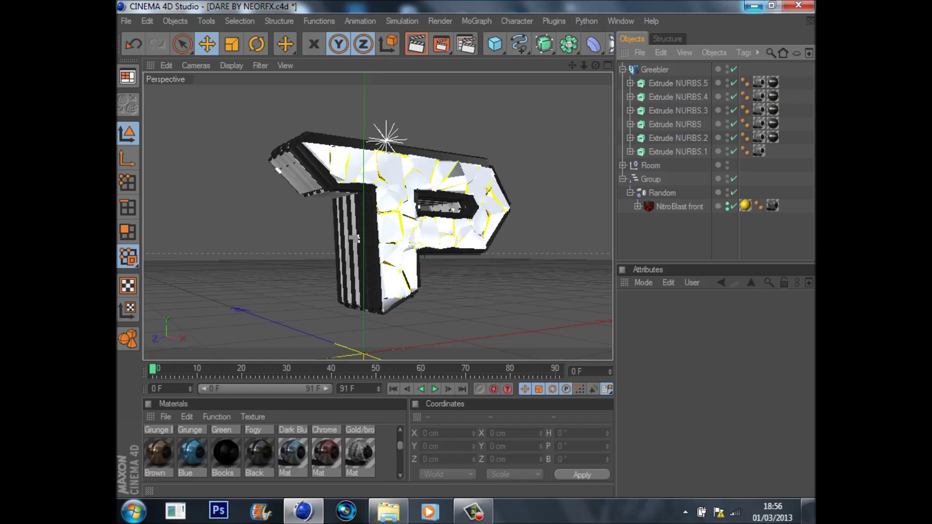
# Create a new material for the fractured front pieces
pyautogui.click(680, 207)
pyautogui.click(676, 235)
pyautogui.moveTo(400, 446); pyautogui.dragTo(400, 435)
pyautogui.click(166, 417)
pyautogui.click(184, 254)
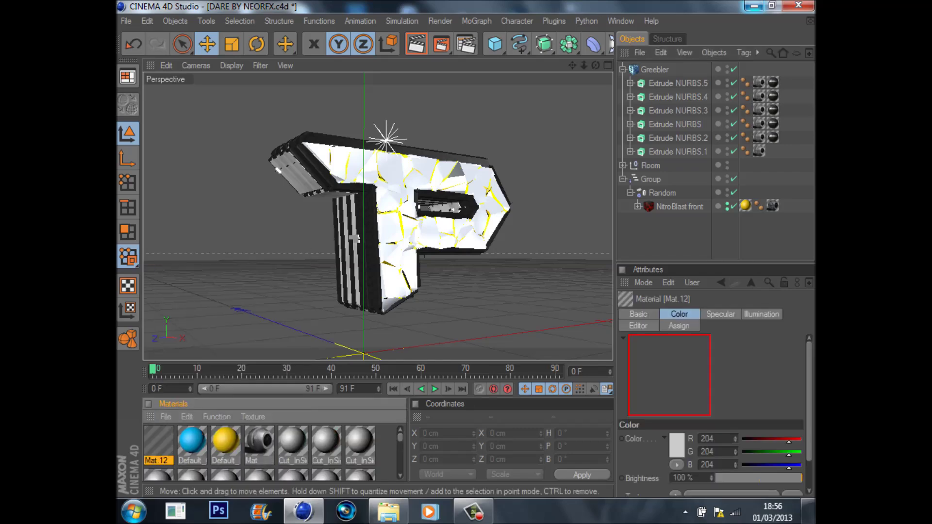
# Load the Pat 1 image as the new material's color texture without copying it to the document location
pyautogui.moveTo(810, 403); pyautogui.dragTo(810, 432)
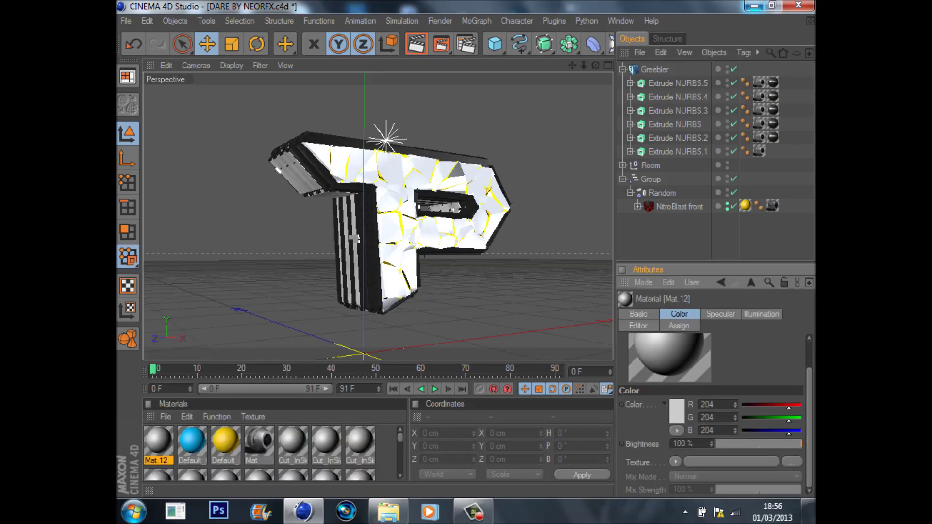
pyautogui.click(792, 461)
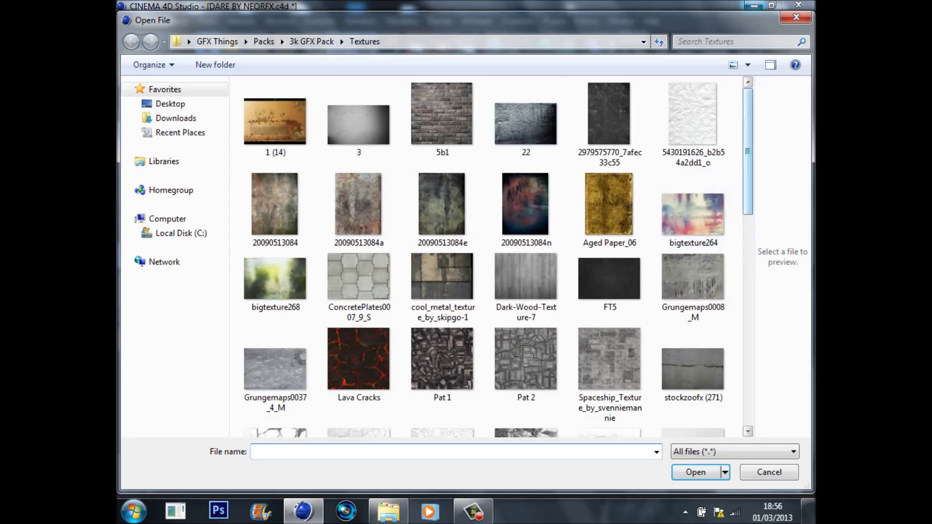
pyautogui.scroll(-1, 442, 344)
pyautogui.click(443, 340)
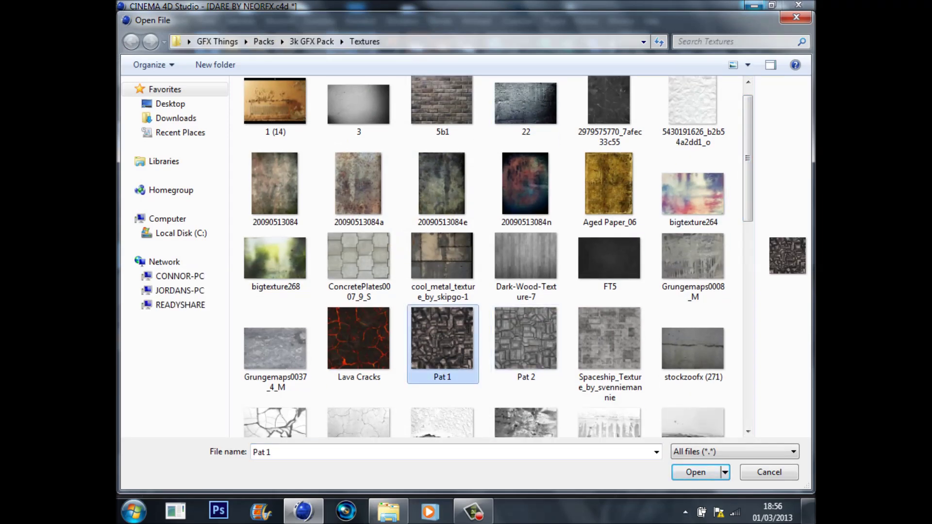
pyautogui.click(696, 472)
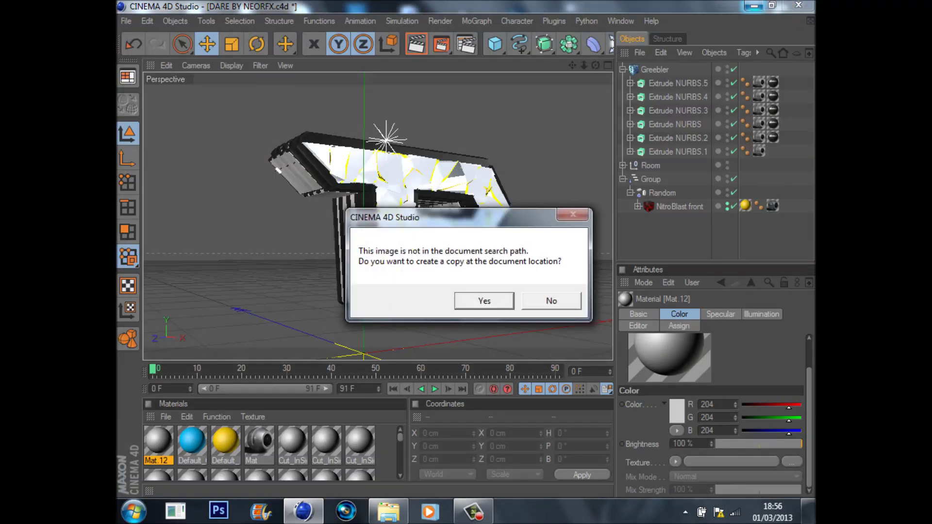
pyautogui.click(552, 302)
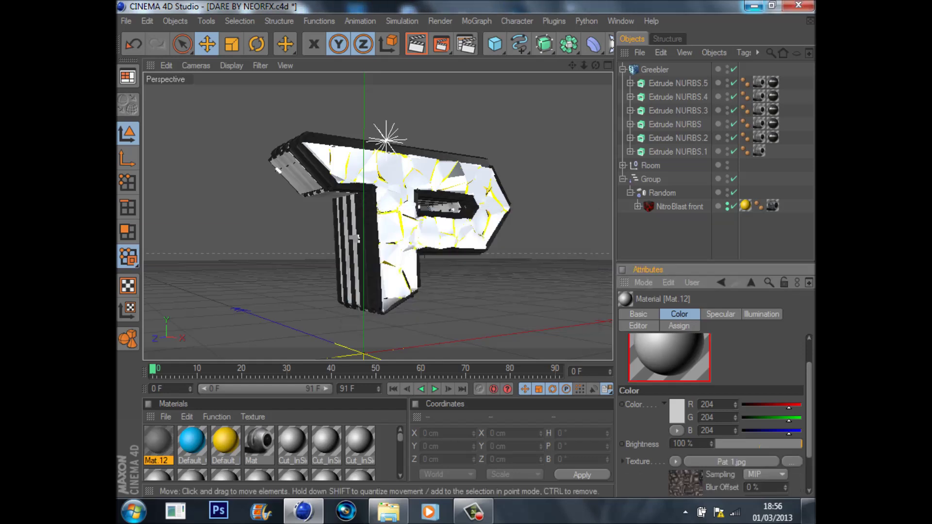
# Apply the Mat.12 material to scattered individual fracture pieces on the logo's front face, including the upper-left corner piece
pyautogui.click(680, 207)
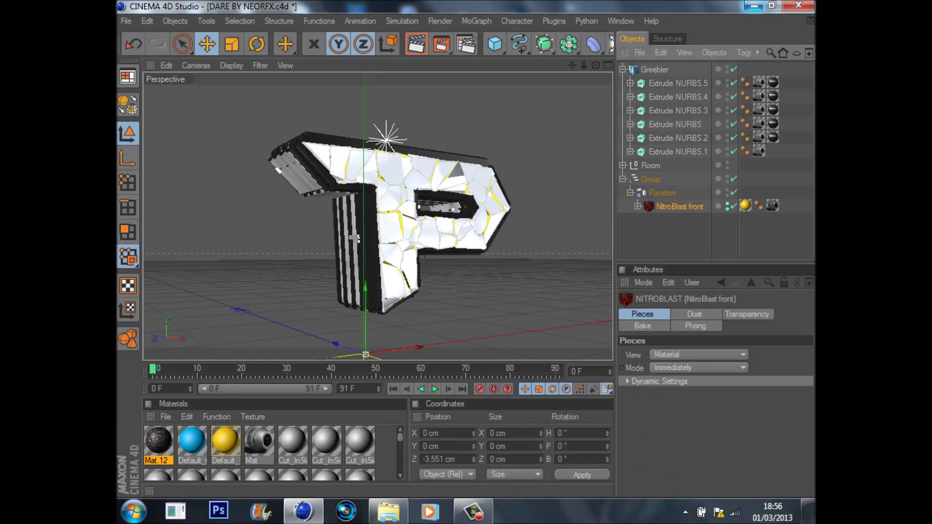
pyautogui.click(354, 238)
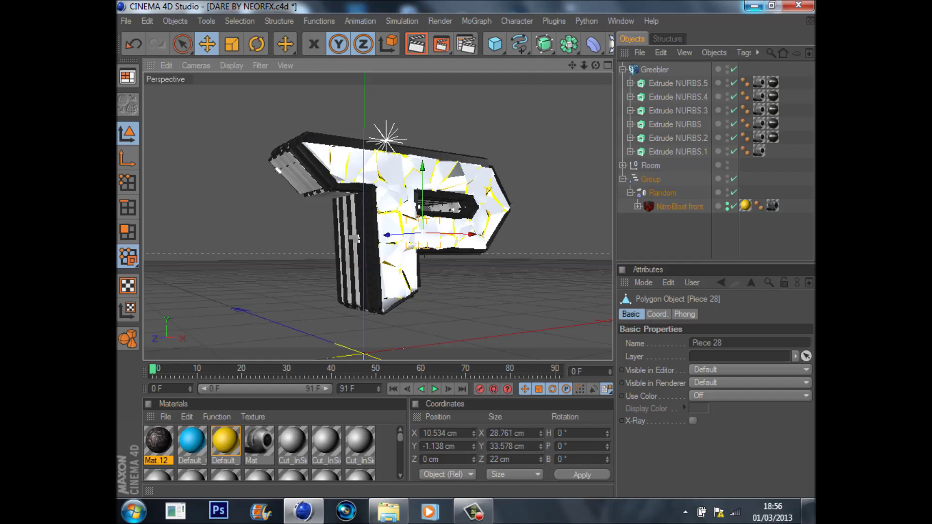
pyautogui.moveTo(158, 440); pyautogui.dragTo(425, 233)
pyautogui.click(680, 207)
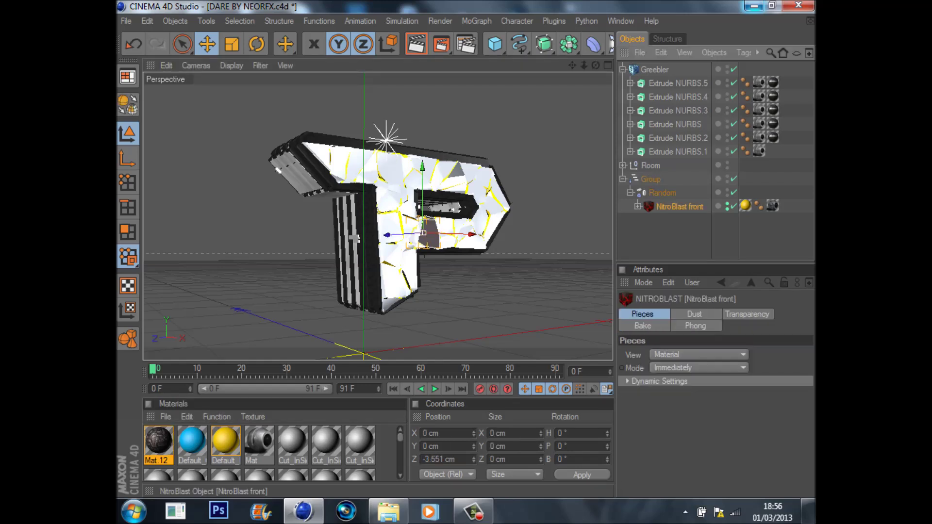
pyautogui.click(319, 155)
pyautogui.moveTo(159, 441); pyautogui.dragTo(323, 156)
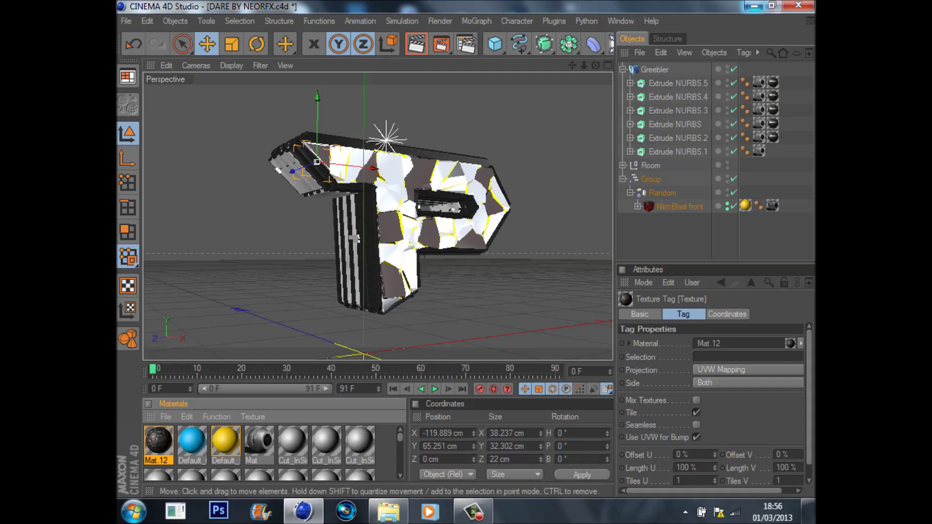
pyautogui.hotkey('ctrl', 'z')
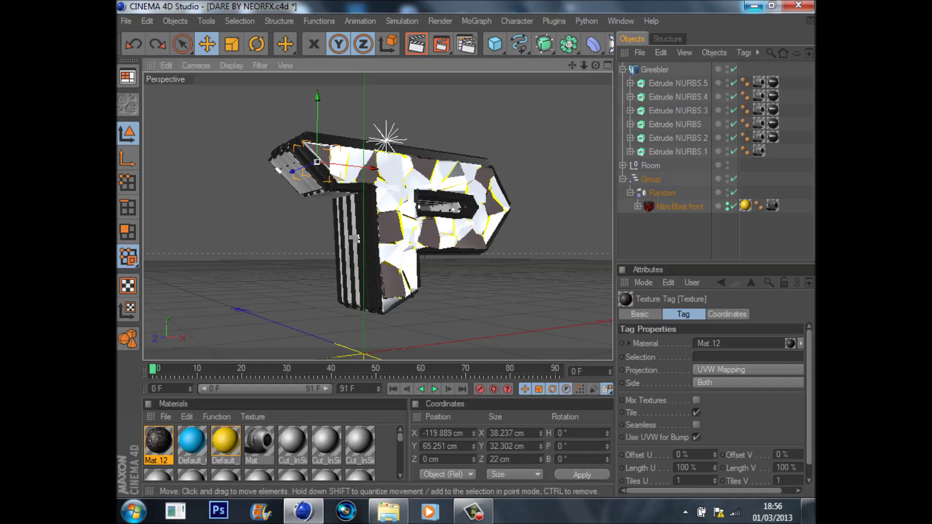
# Apply the Mat.12 material to another fracture piece near the top of the logo's stem and clear the selection
pyautogui.click(390, 201)
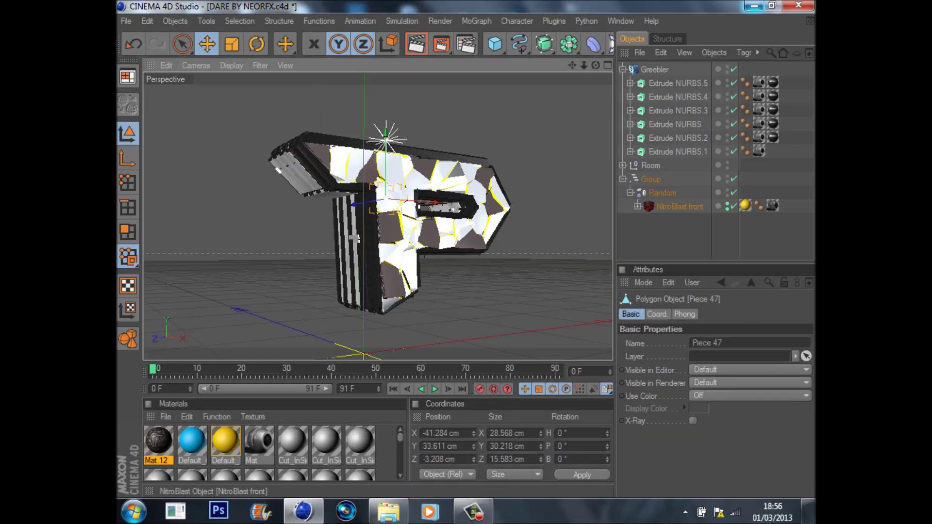
pyautogui.click(680, 207)
pyautogui.click(158, 441)
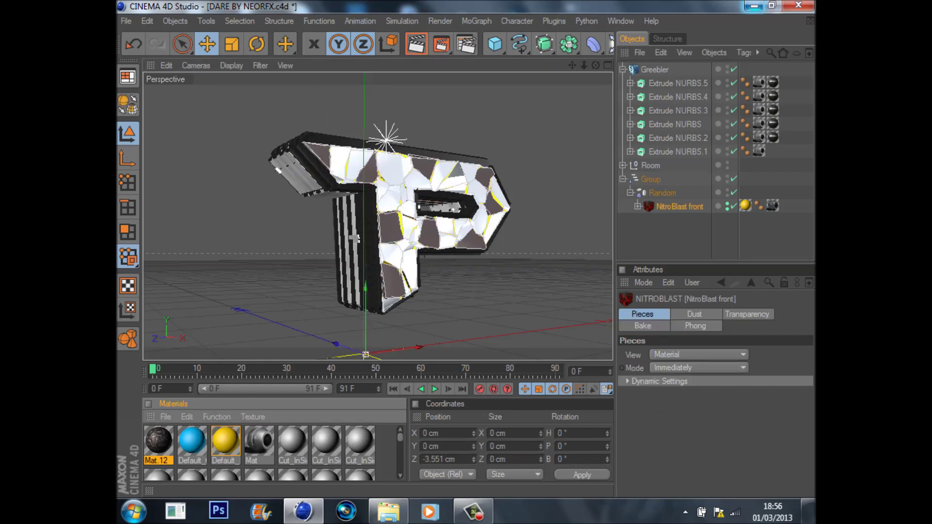
pyautogui.moveTo(158, 441); pyautogui.dragTo(404, 191)
pyautogui.click(467, 294)
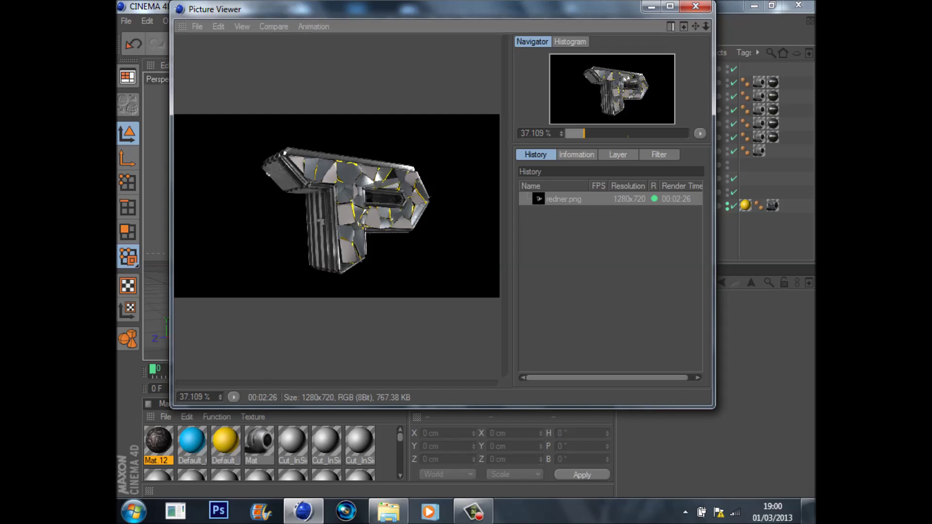
pyautogui.click(475, 513)
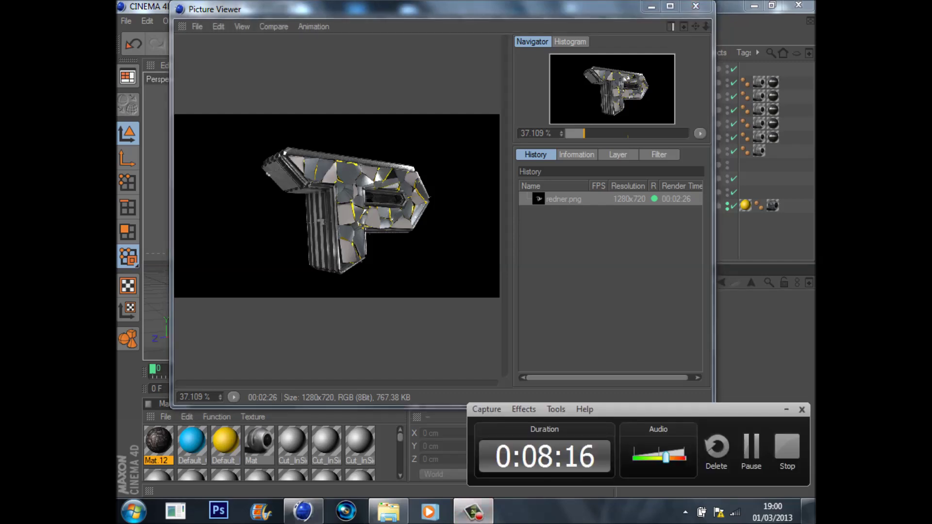
pyautogui.moveTo(690, 410); pyautogui.dragTo(641, 395)
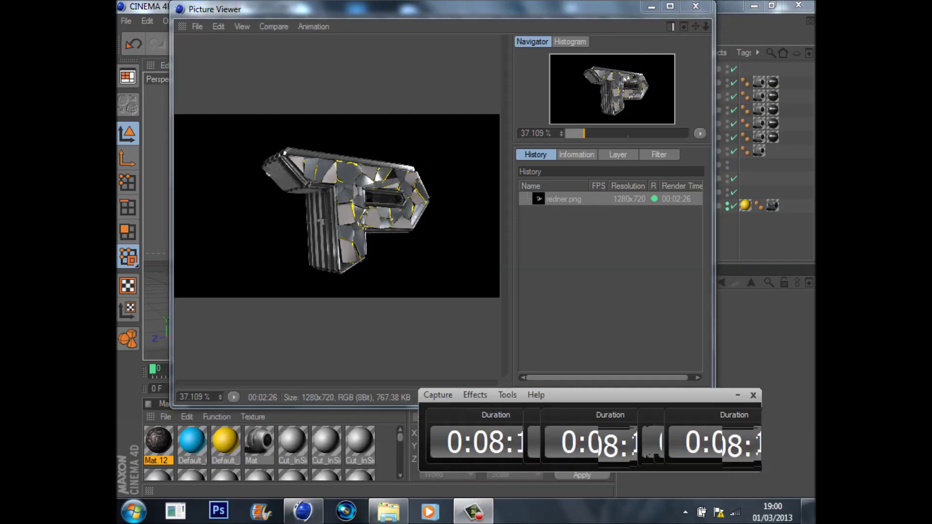